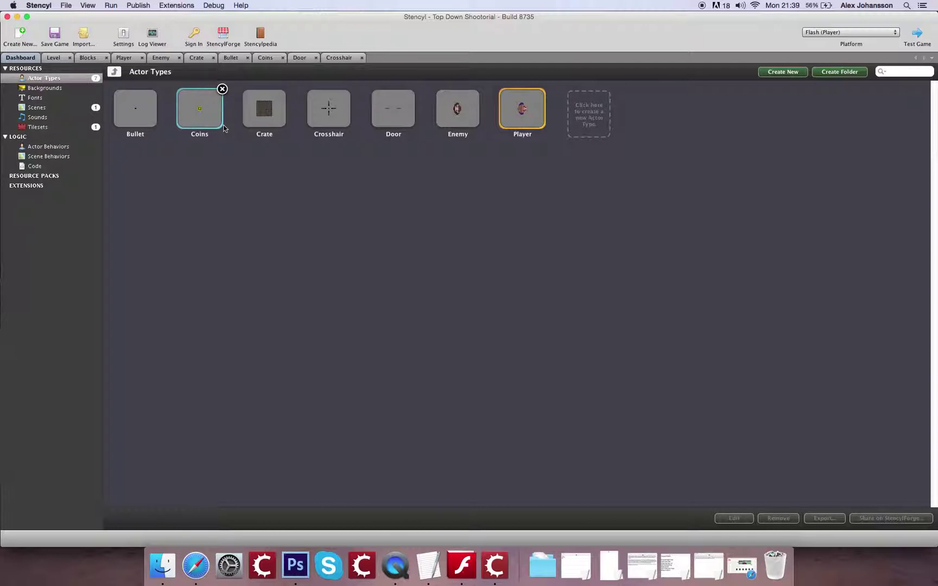
Duplicate the Player's Animation 0 and name the two animations 'idle' and 'walk'.
double_click(522, 118)
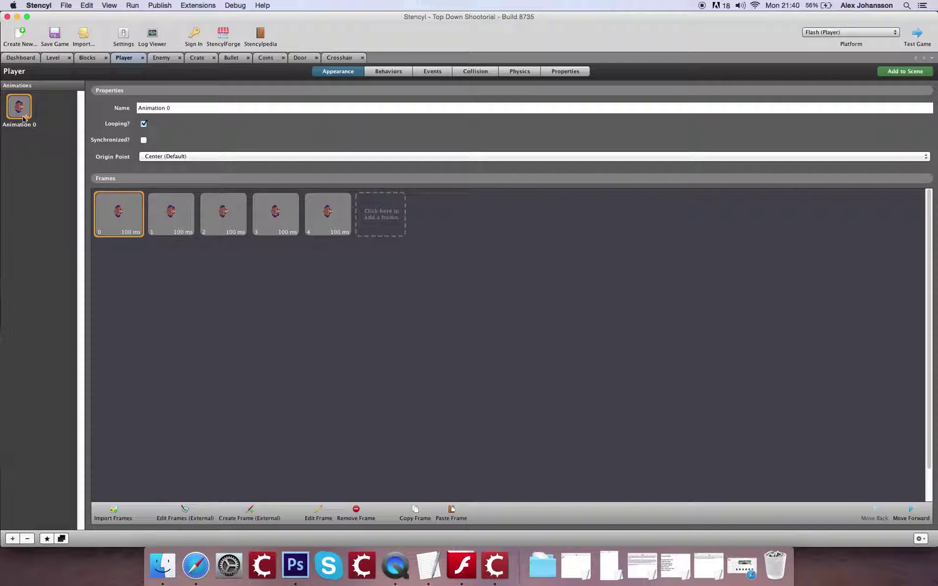
left_click(61, 539)
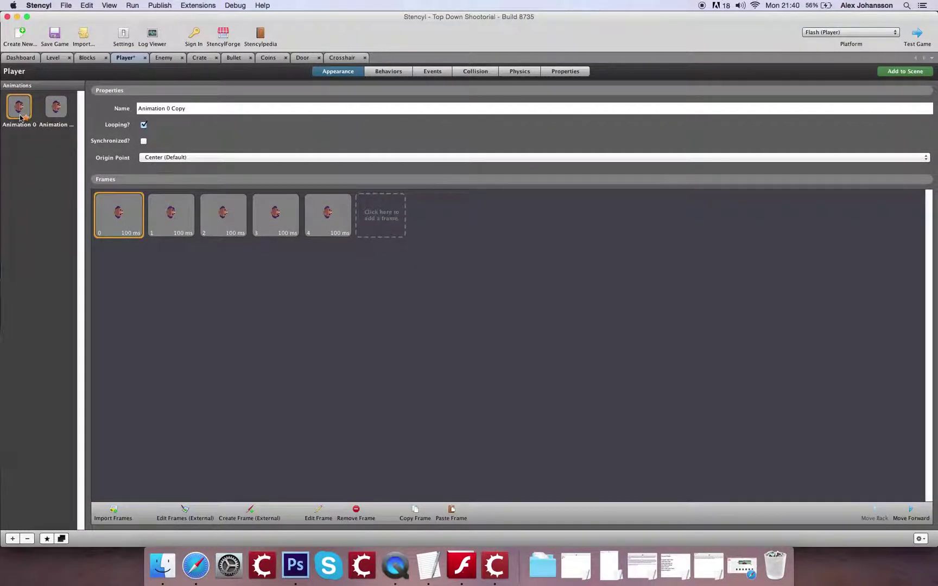
triple_click(157, 106)
key("BackSpace")
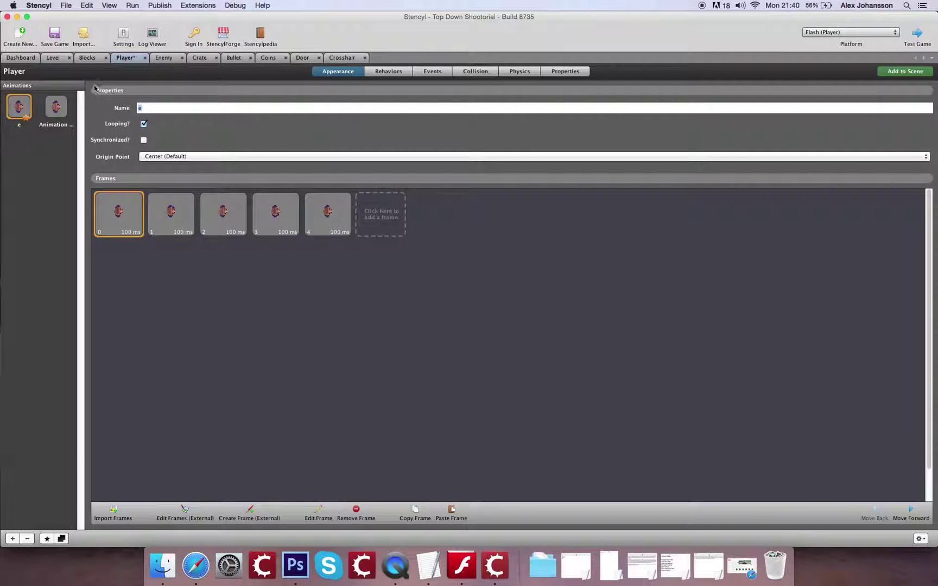
type("i")
key("BackSpace")
type("o")
key("BackSpace")
type("ild")
key("BackSpace")
key("BackSpace")
key("BackSpace")
type("idle")
left_click(56, 106)
triple_click(228, 109)
type("wa")
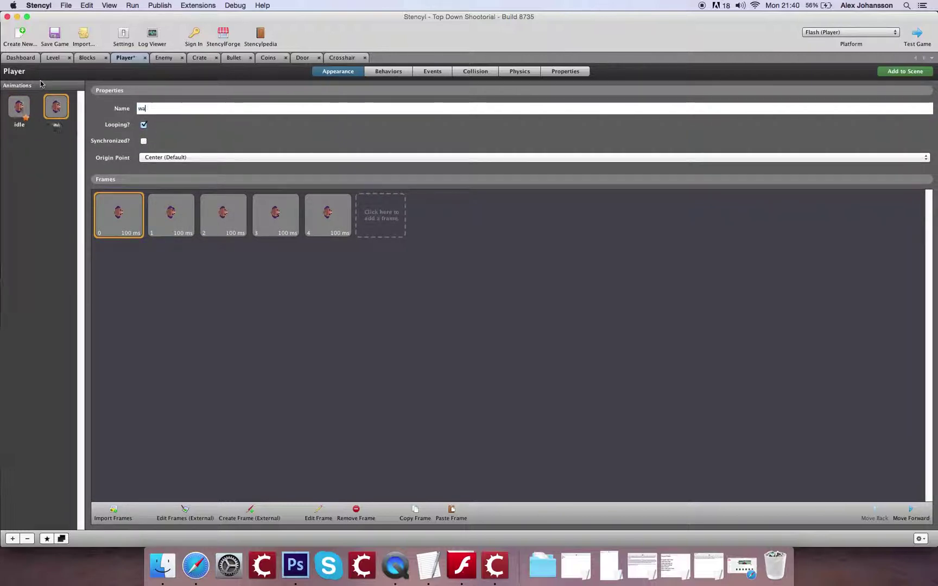
type("lk")
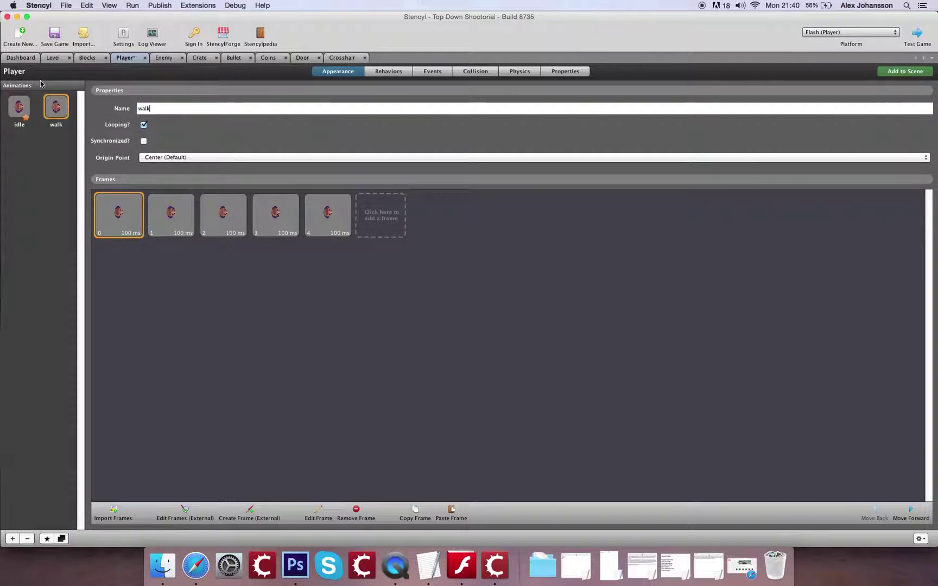
Trim idle to one frame by deleting frames 1–4, then go to the Enemy actor.
left_click(20, 105)
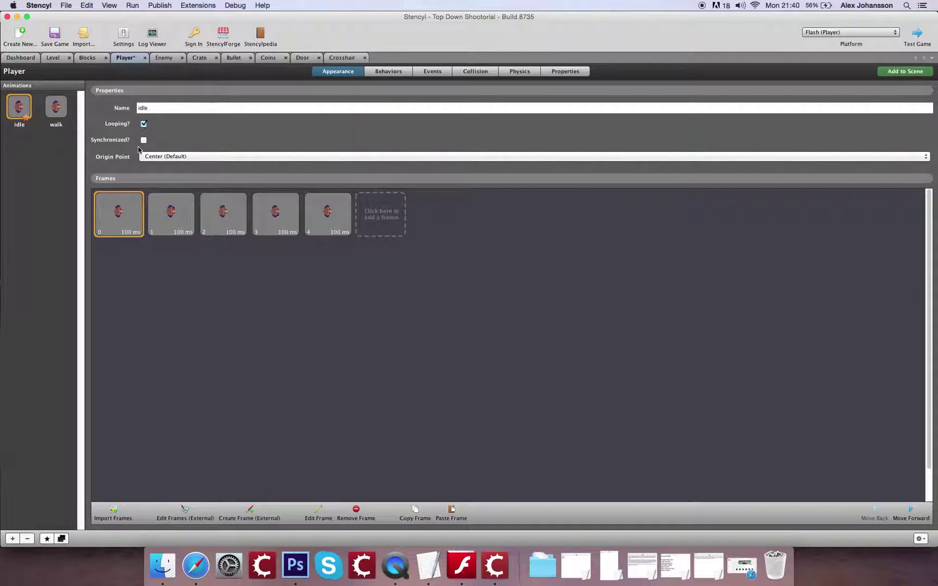
left_click(173, 211)
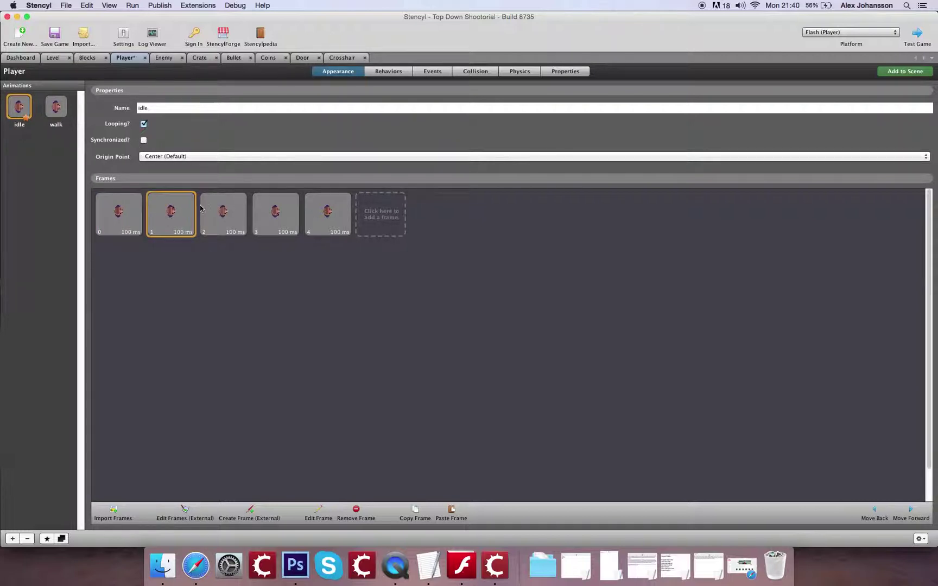
left_click(329, 212)
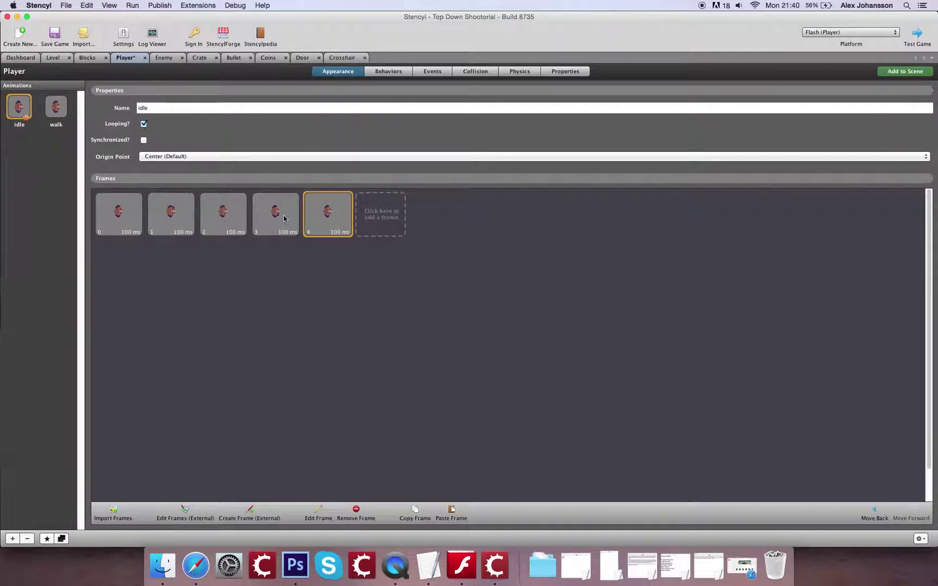
left_click(158, 229, "shift")
key("Delete")
key("Return")
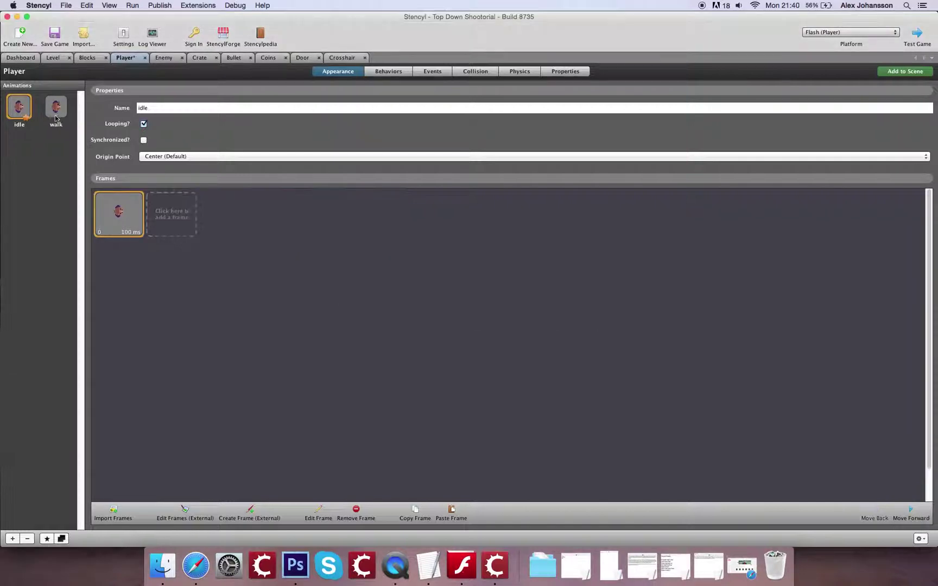
left_click(56, 106)
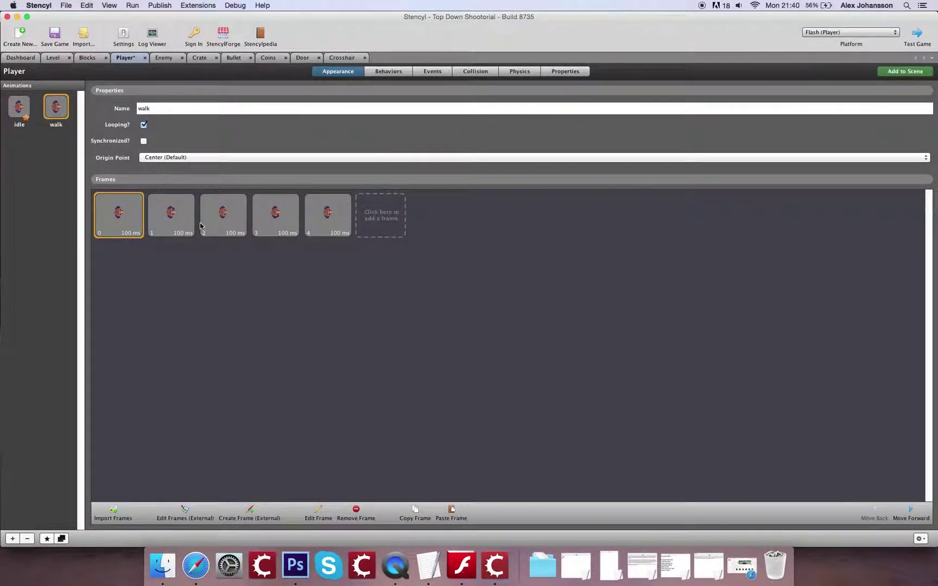
left_click(171, 57)
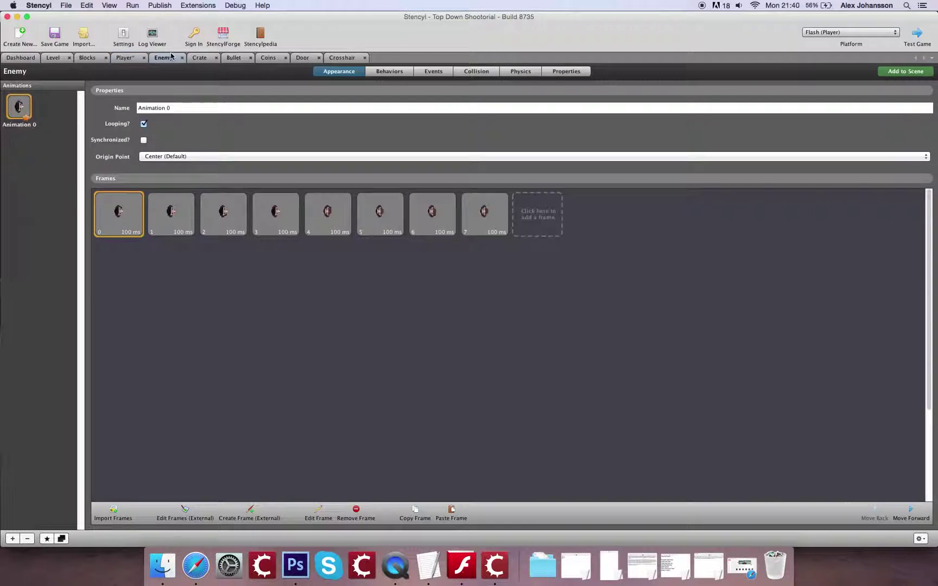
Open the Player's collision shapes and zoom in on idle's collision box.
left_click(126, 58)
left_click(471, 71)
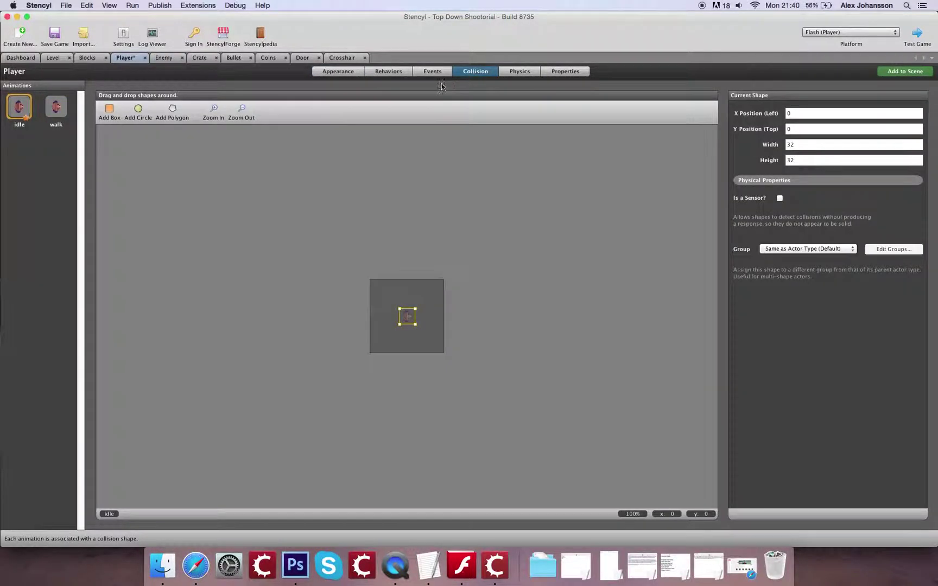
left_click(213, 115)
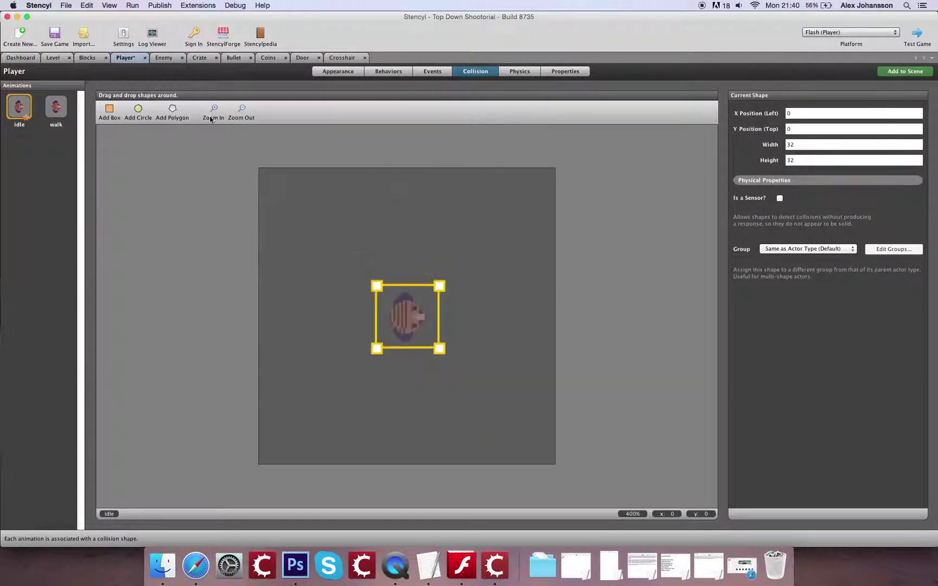
left_click(211, 119)
left_click(481, 340)
scroll(445, 353, "down", 2)
left_click(415, 367)
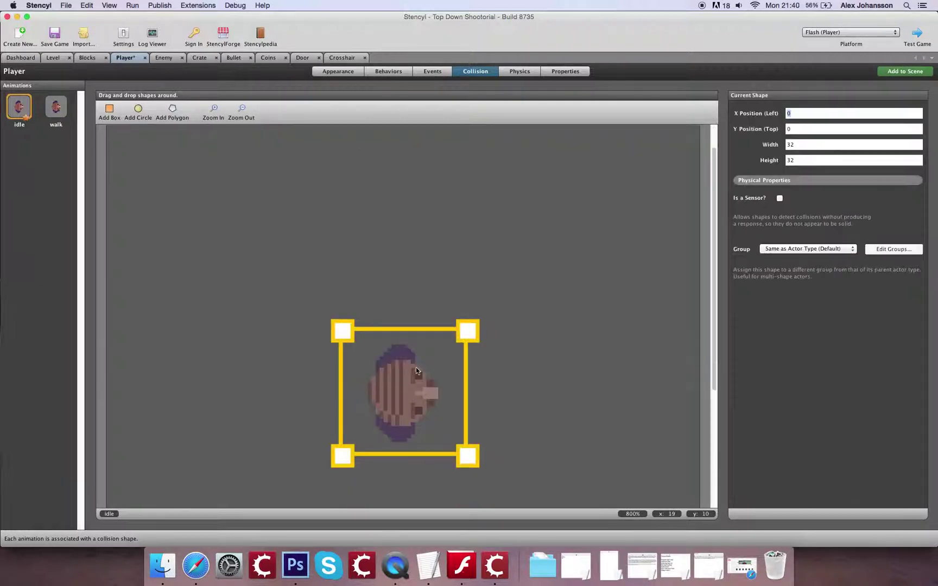
left_click(150, 127)
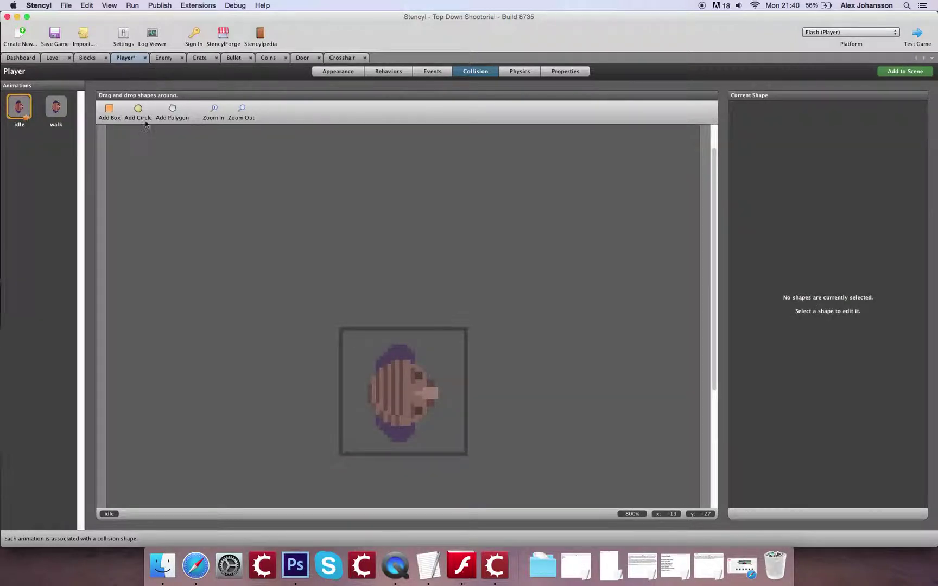
Add a radius-8 collision circle to idle and move it over the player's body.
left_click(138, 110)
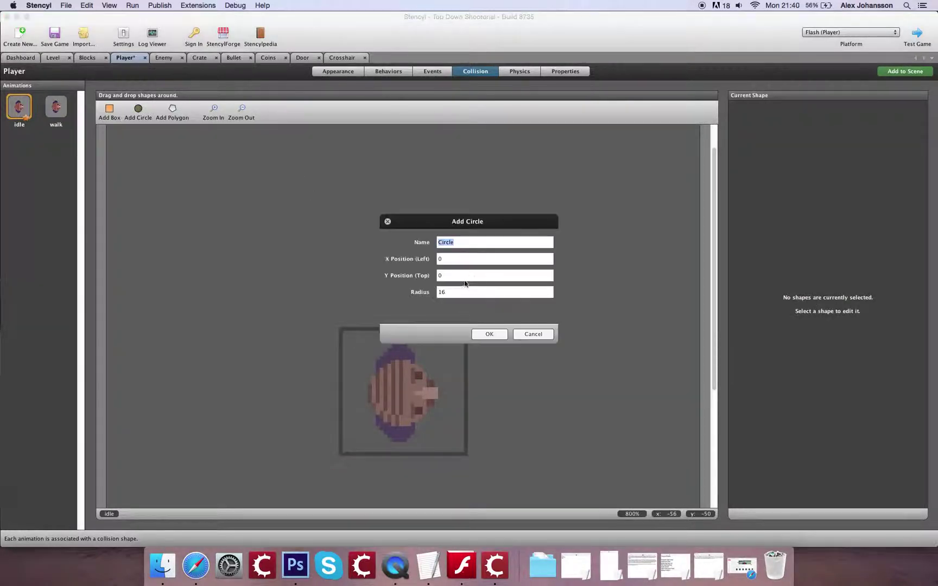
double_click(461, 293)
key("Return")
left_click_drag(360, 343, 394, 399)
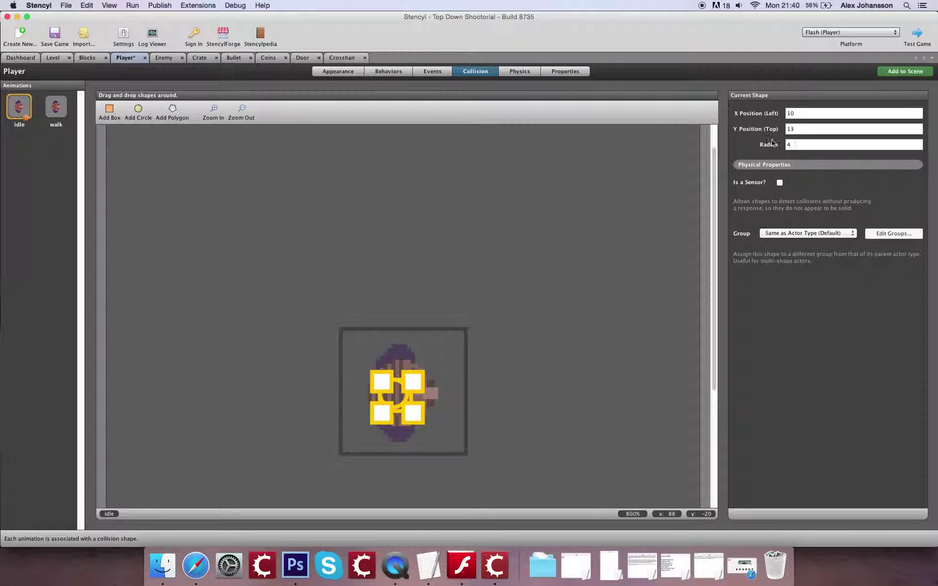
key("BackSpace")
type("8")
key("Return")
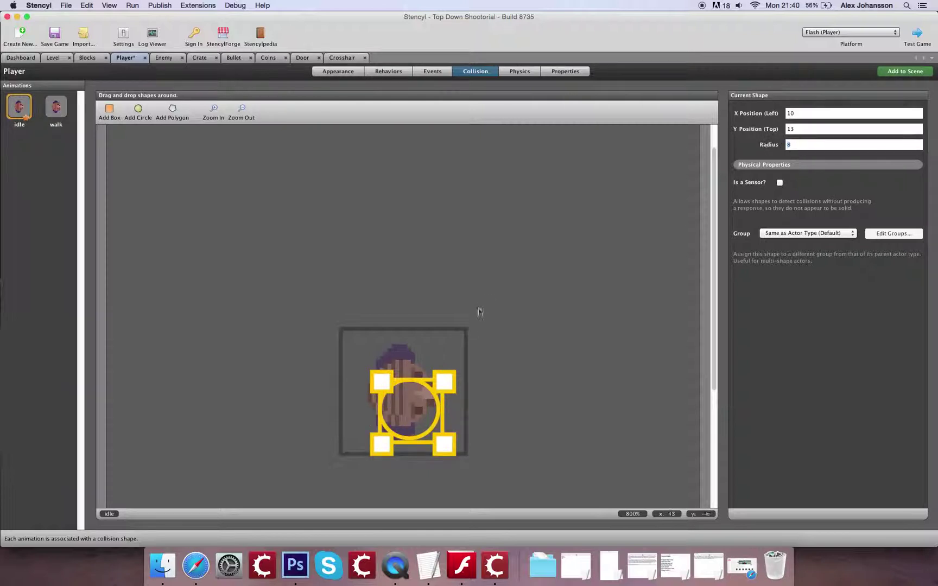
left_click_drag(408, 407, 408, 383)
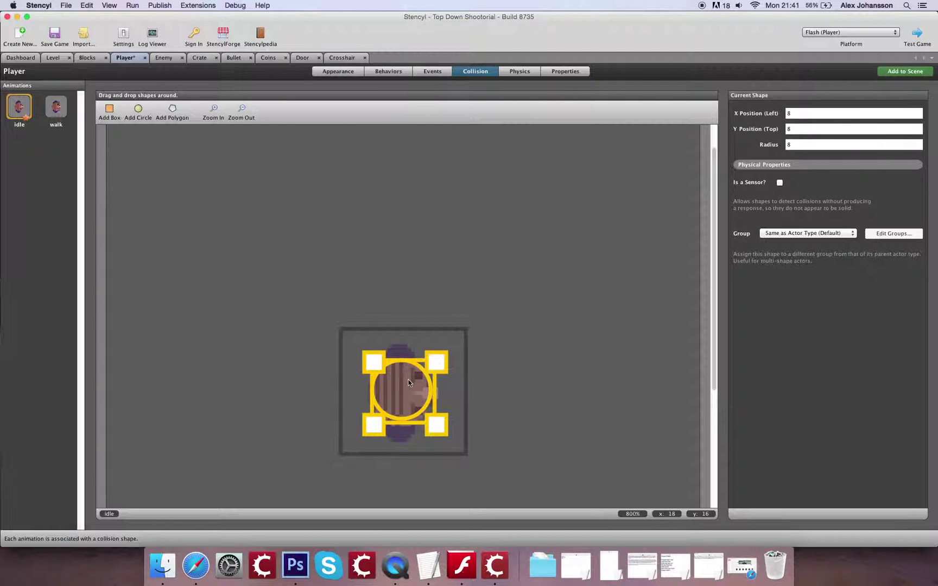
Fine-tune the idle collision circle's position one pixel at a time.
key("Left")
key("Down")
key("Right")
key("Left")
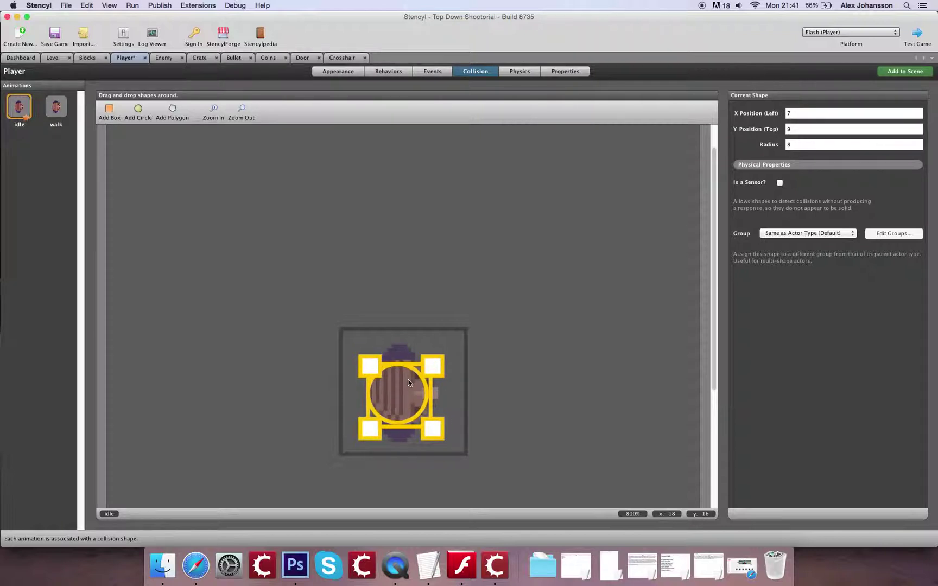
key("Right")
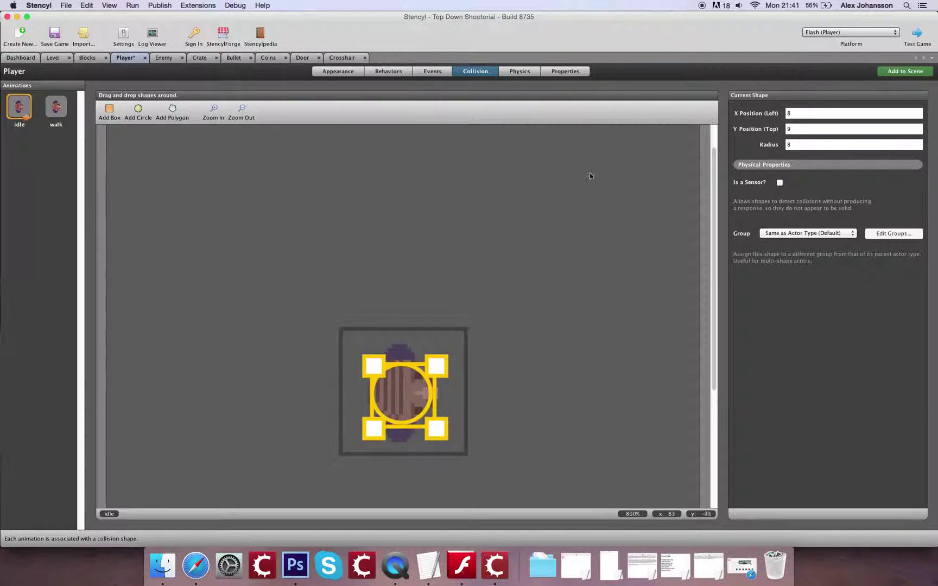
key("Up")
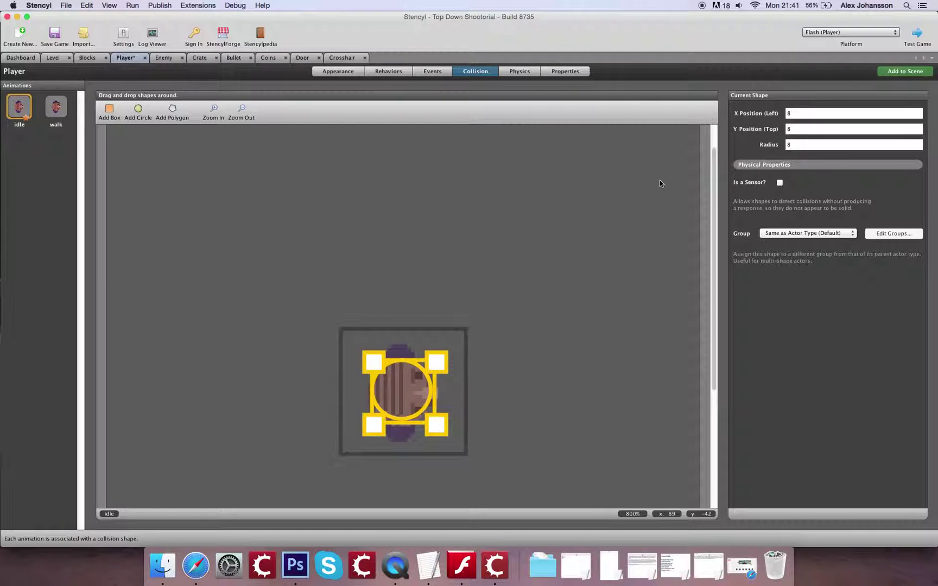
left_click(538, 258)
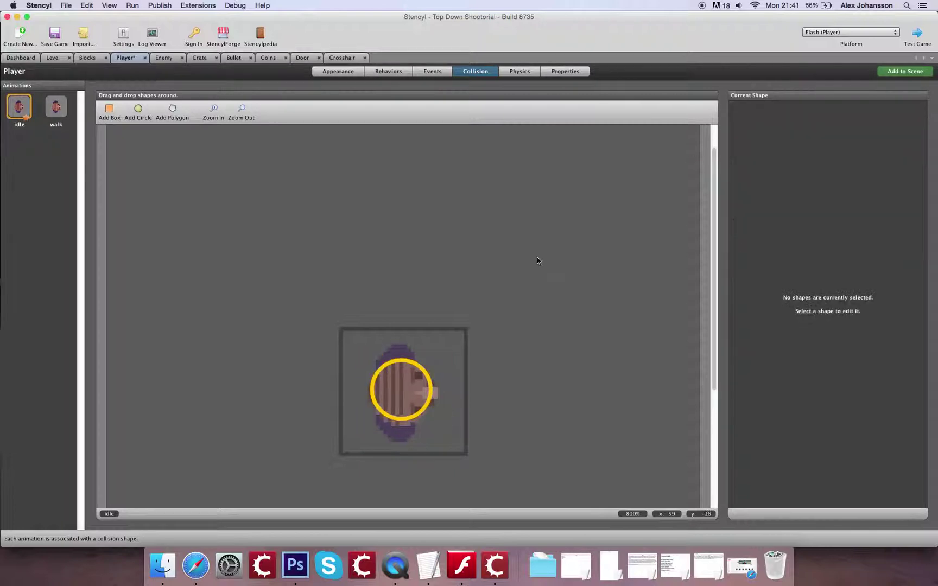
left_click(395, 386)
key("Down")
left_click(372, 308)
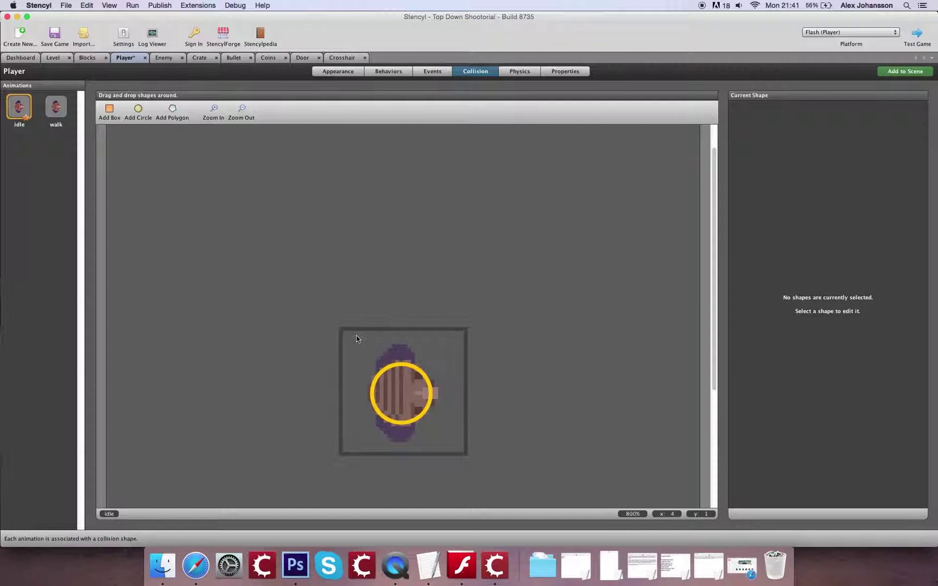
Give the walk animation a collision circle at X 8 and save the game.
left_click(59, 109)
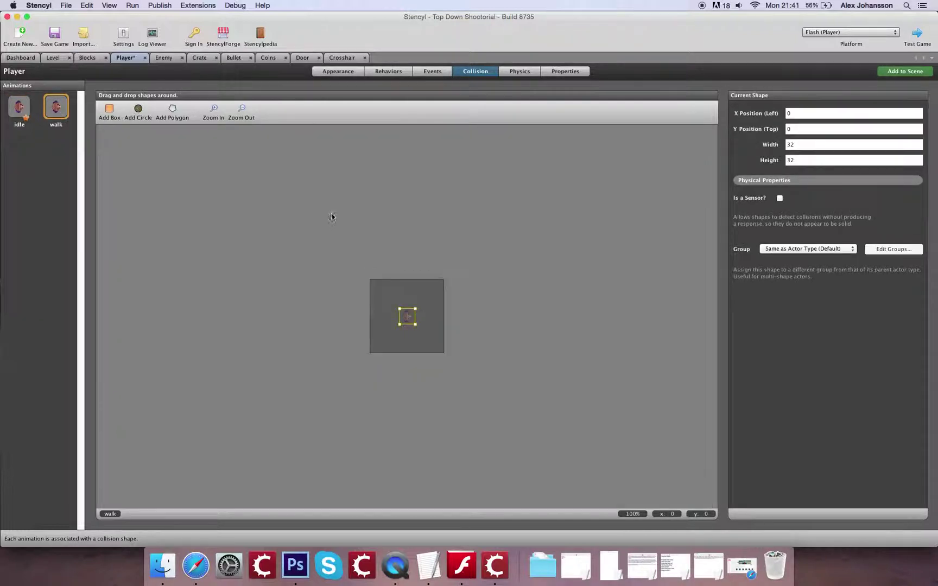
key("c")
key("Tab")
type("8")
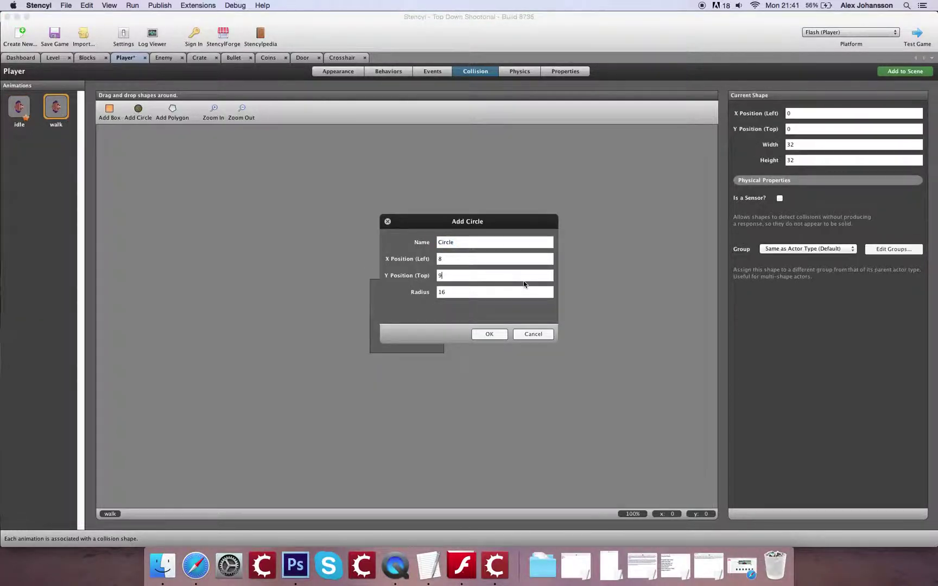
key("Return")
left_click(377, 297)
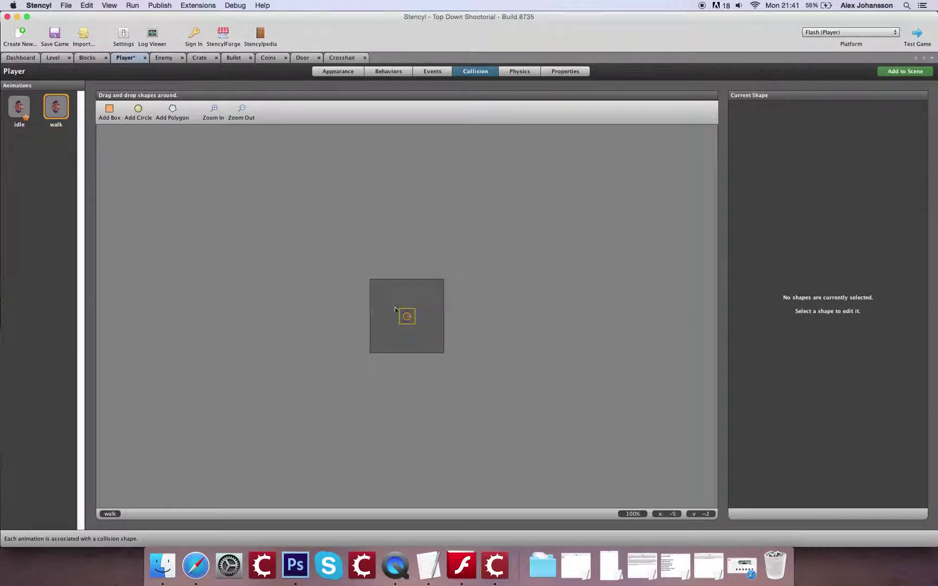
left_click(403, 314)
left_click(403, 314)
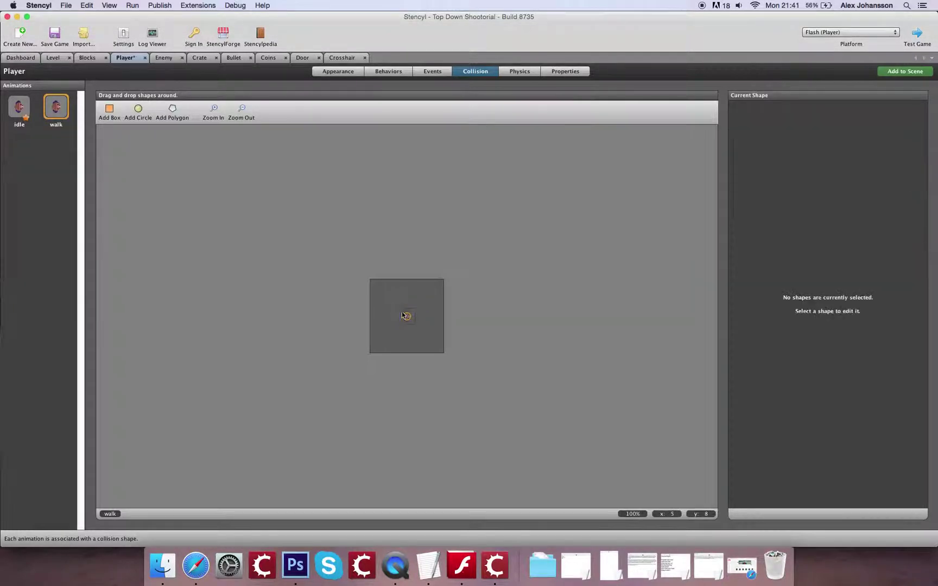
left_click(54, 34)
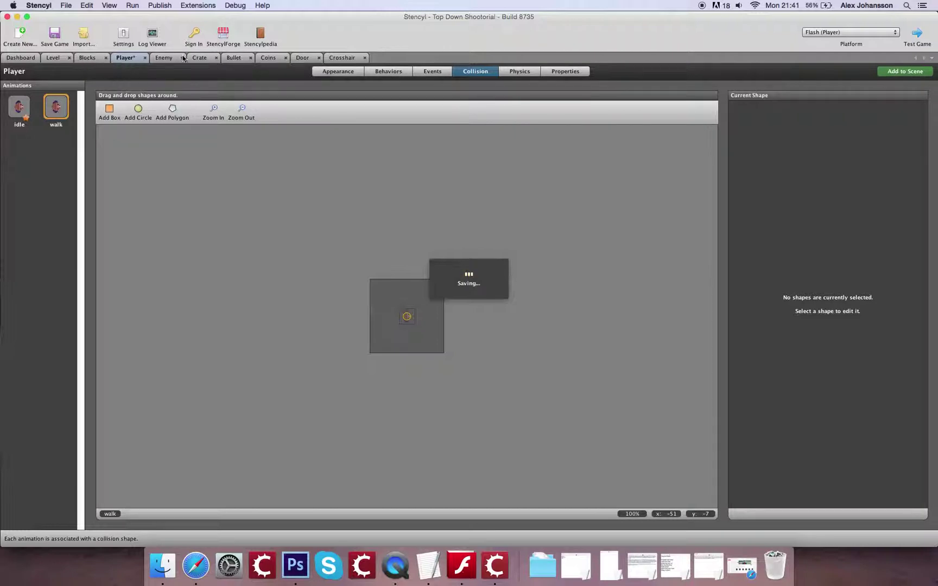
left_click(163, 58)
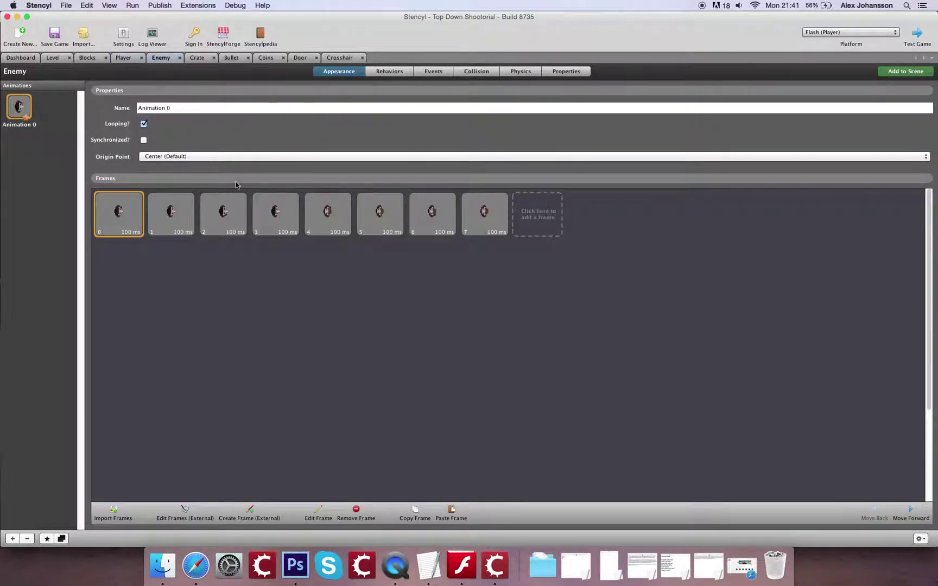
Duplicate the Enemy's Animation 0, naming the original 'far' and the copy 'close'.
left_click(63, 538)
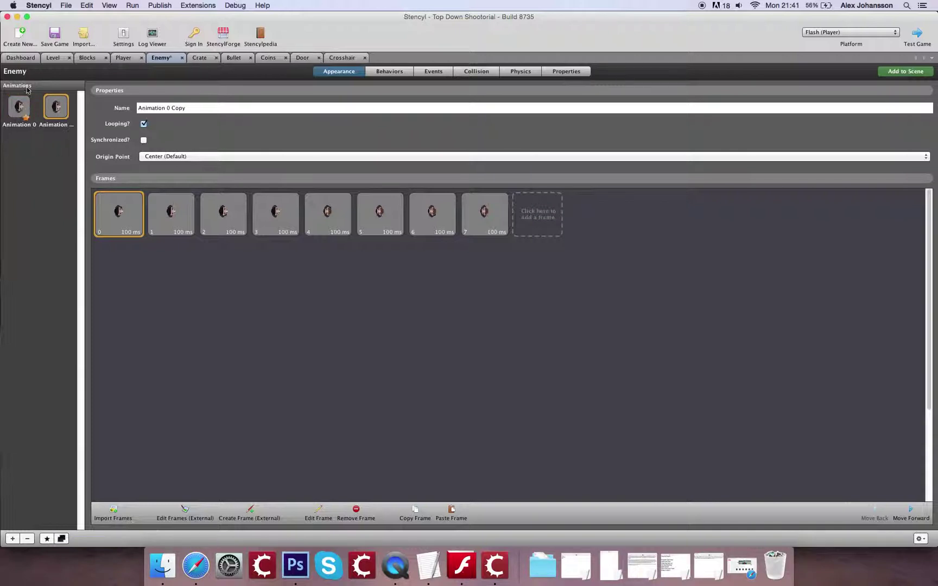
left_click(19, 106)
left_click_drag(209, 114, 130, 98)
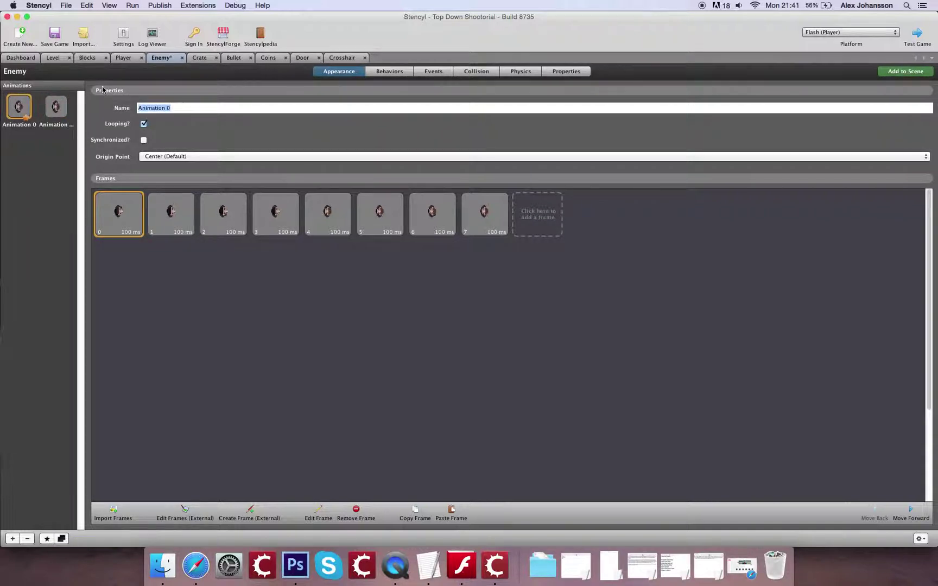
type("r")
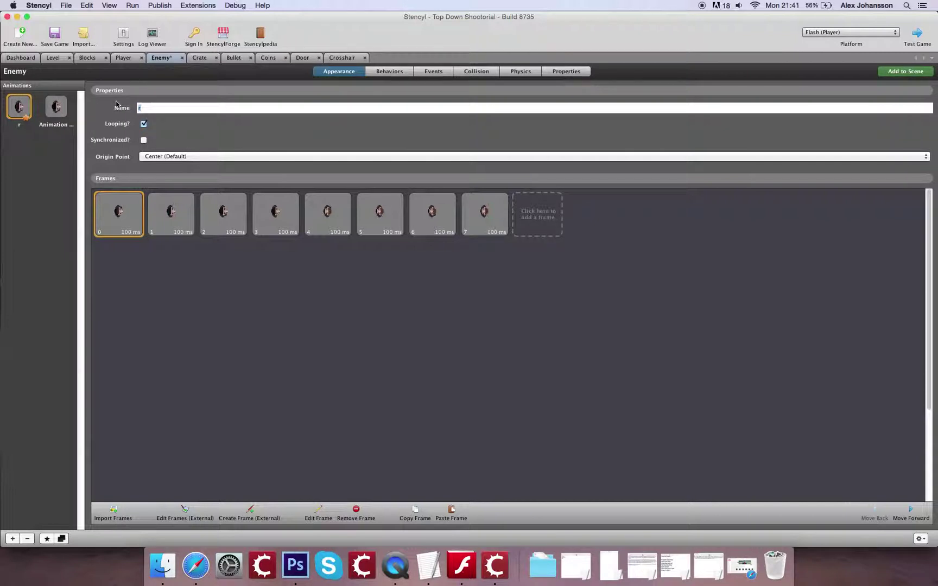
type("ar")
left_click(56, 106)
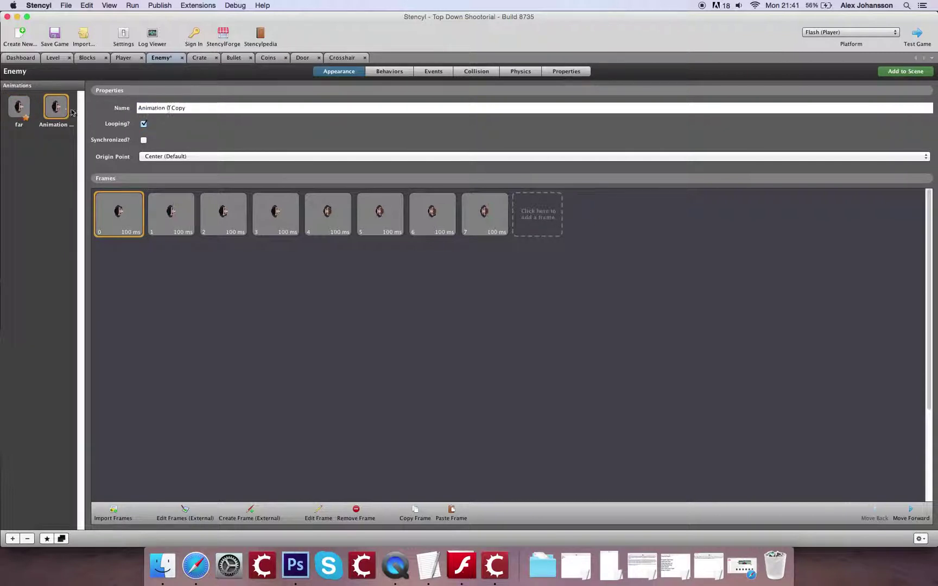
left_click(199, 109)
type("close")
Delete frames 4–7 from far and frames 0–3 from close.
left_click(16, 108)
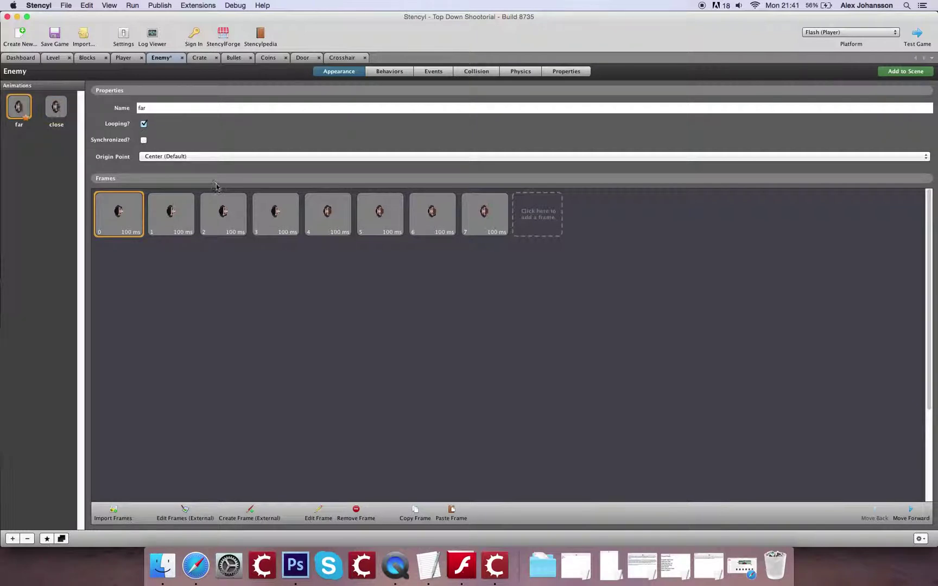
left_click(338, 221)
left_click(482, 221, "shift")
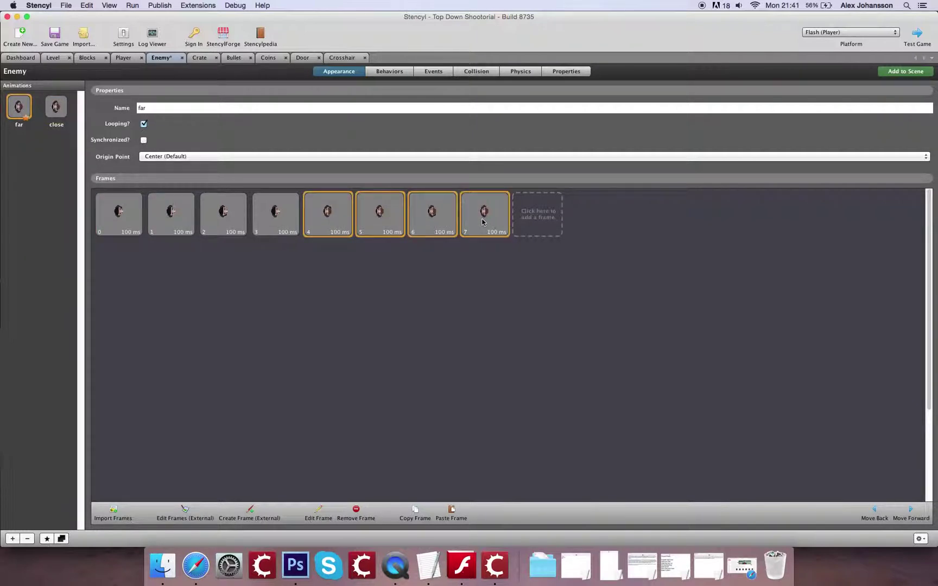
key("Delete")
left_click(55, 107)
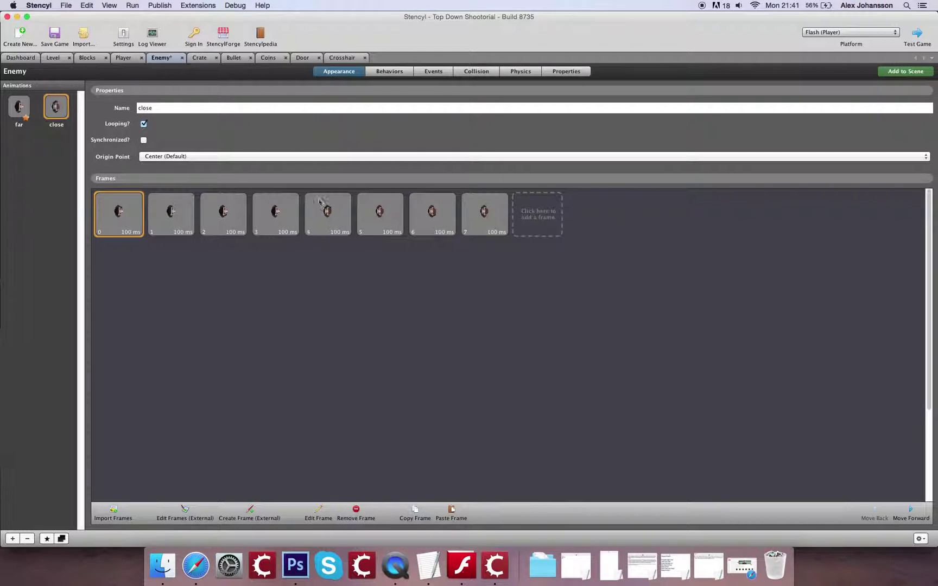
left_click(276, 215)
left_click(124, 216, "shift")
key("Delete")
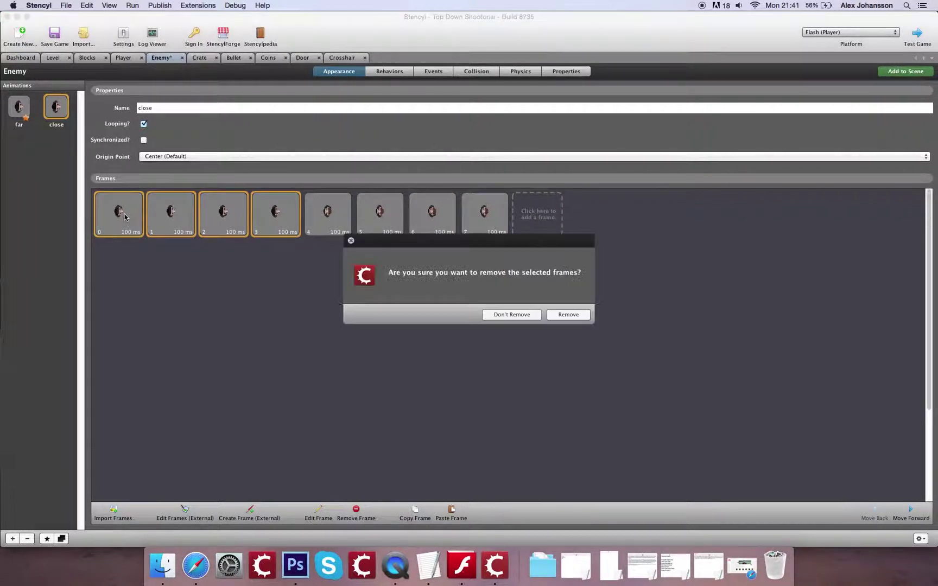
key("Return")
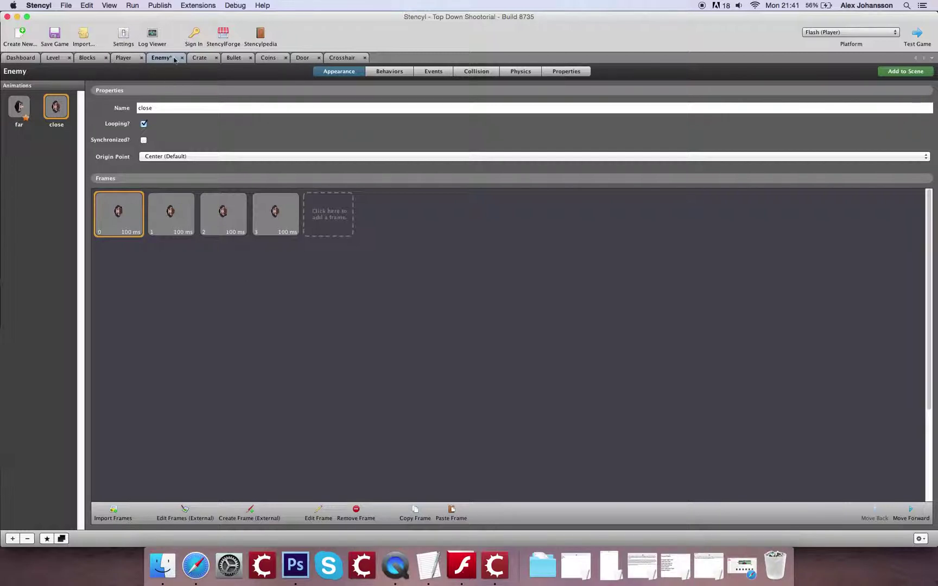
Give the far animation a radius-8 collision circle at X 8, Y 9.
left_click(199, 58)
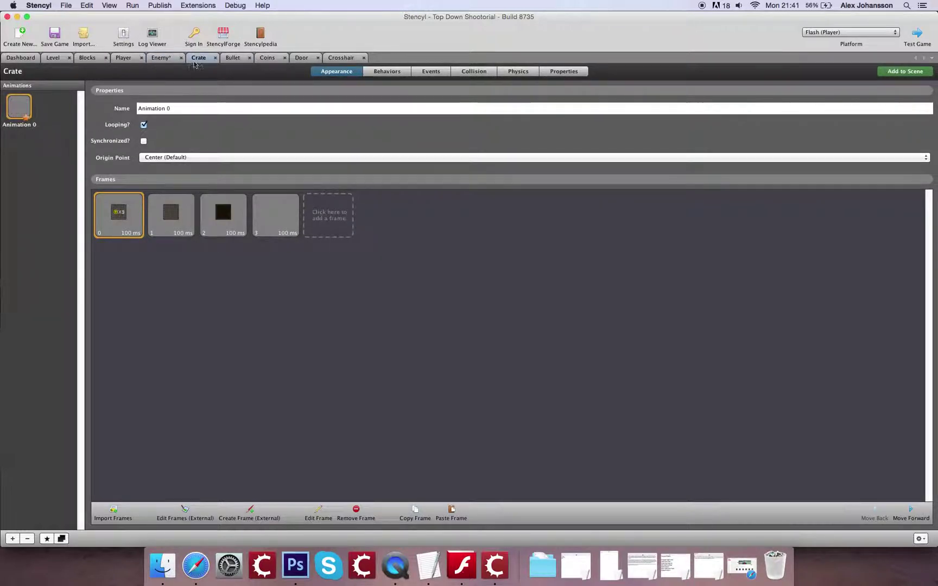
left_click(161, 58)
left_click(476, 71)
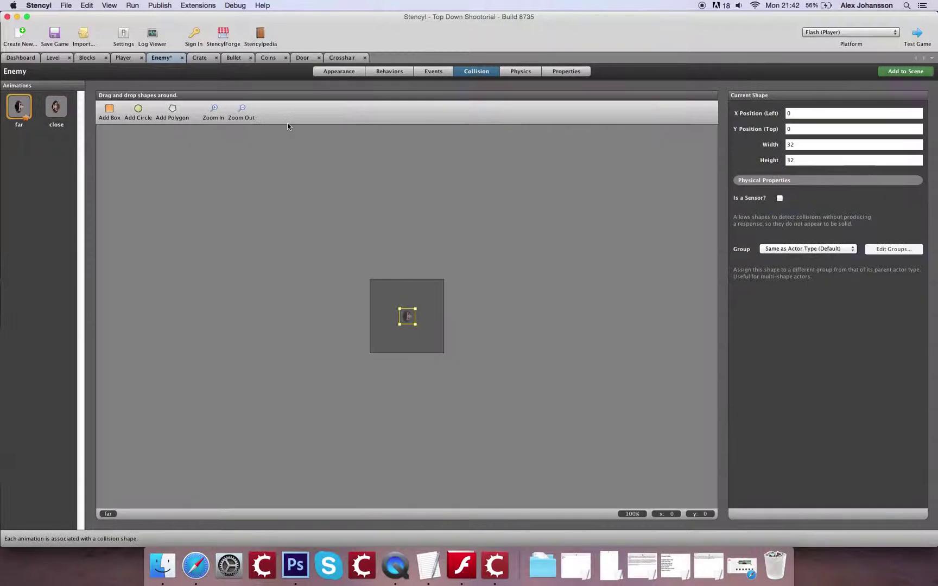
left_click(214, 110)
left_click(214, 109)
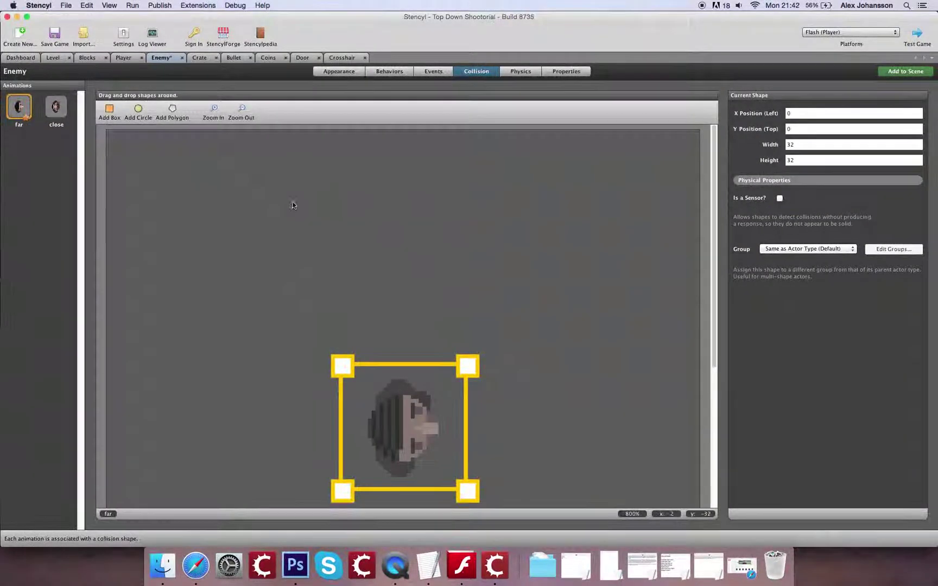
scroll(261, 203, "down", 1)
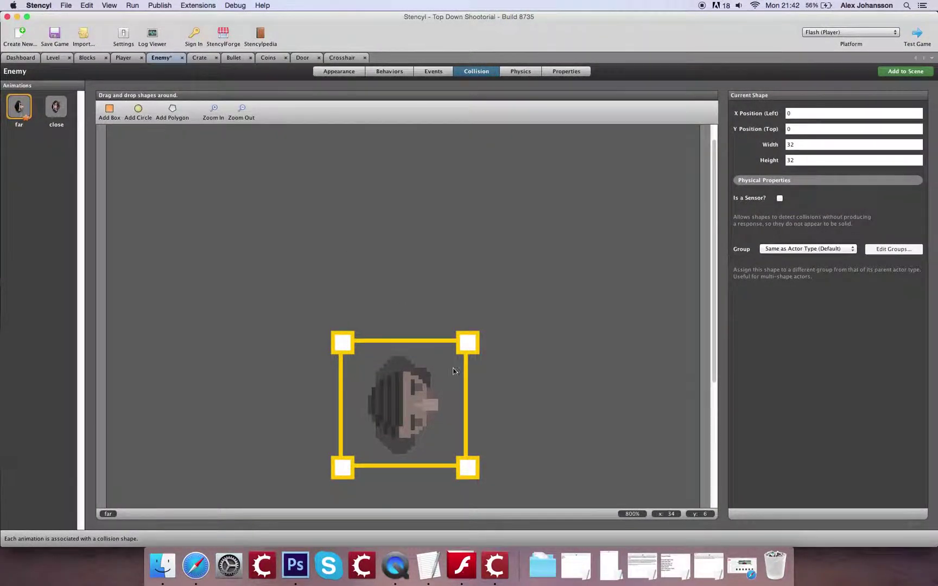
left_click(402, 387)
left_click(138, 109)
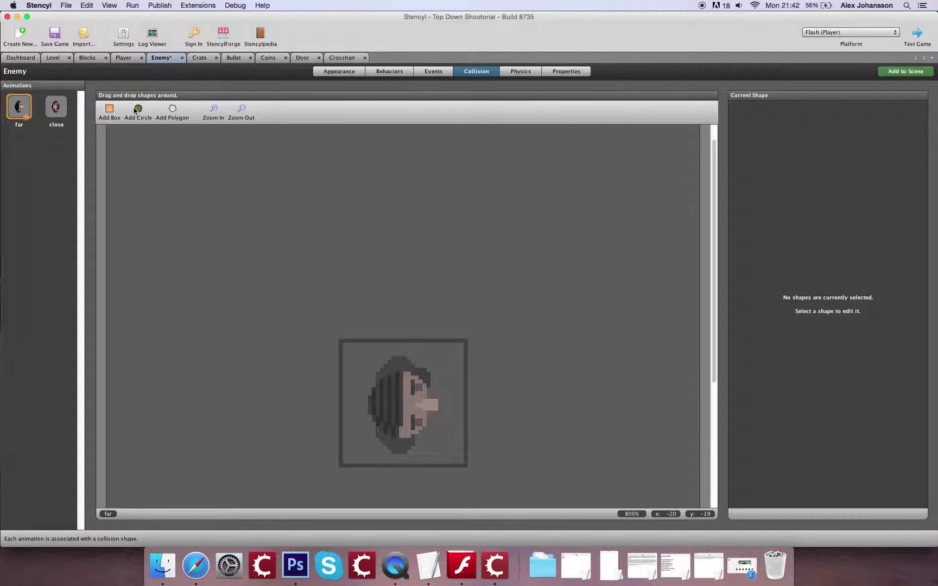
left_click(455, 260)
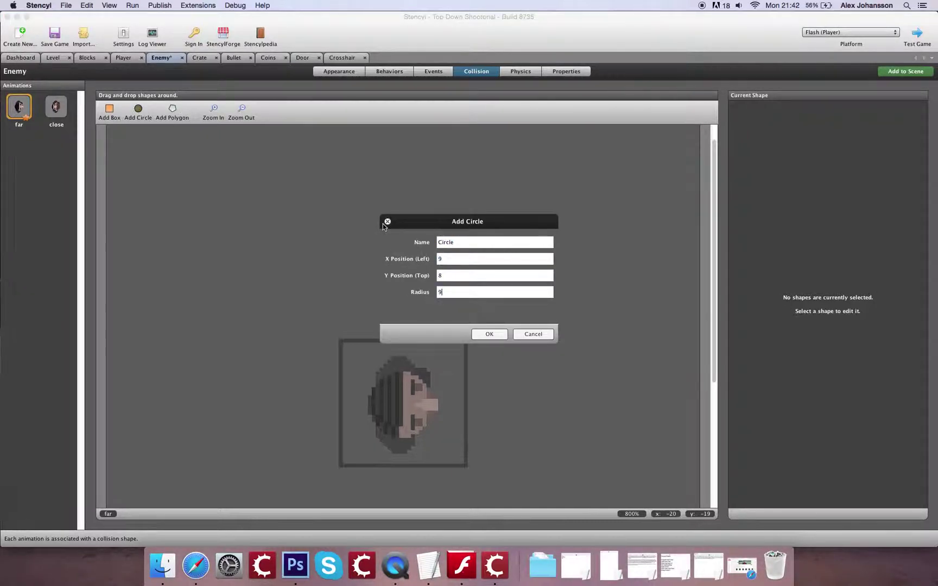
left_click(455, 258)
key("Return")
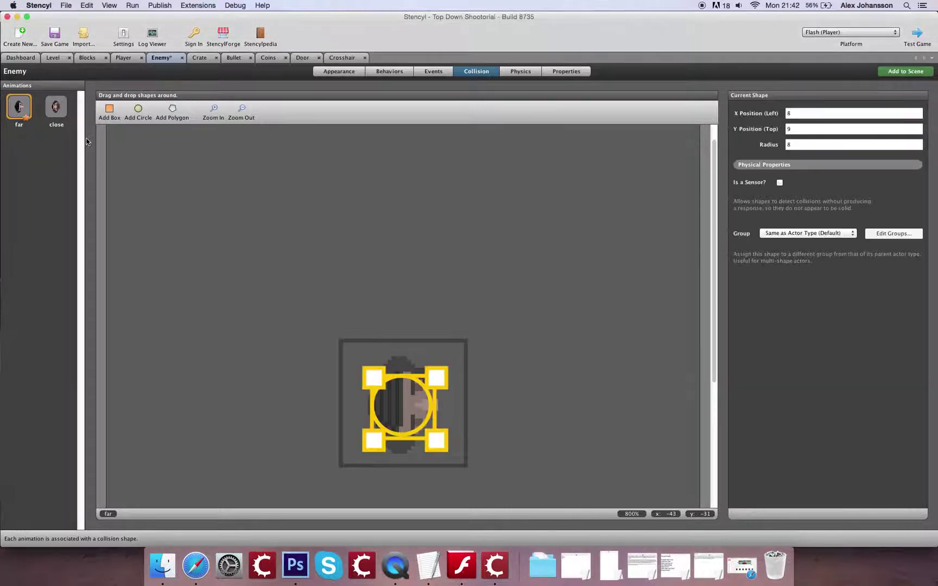
Add the same radius-8 circle at X 8 to the close animation and save the game.
left_click(56, 107)
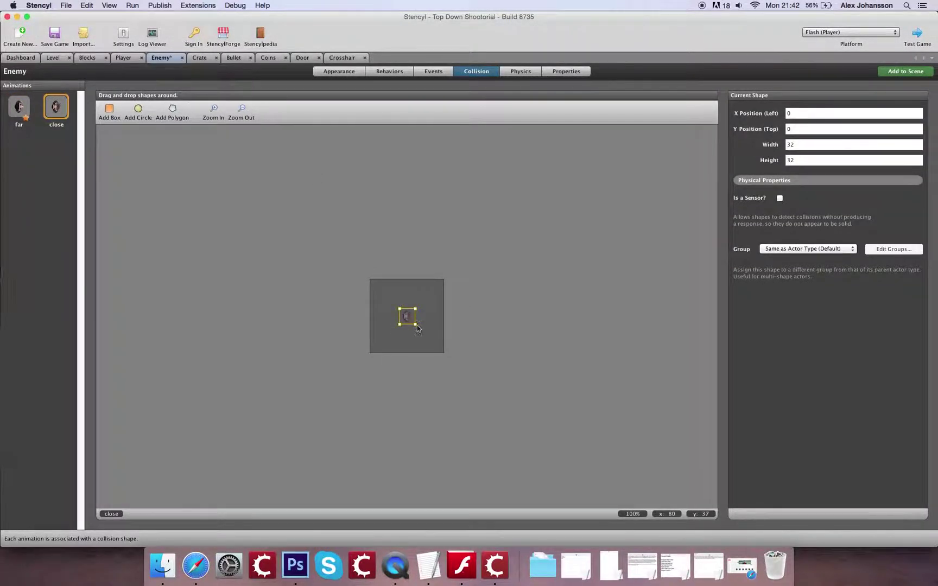
left_click(467, 368)
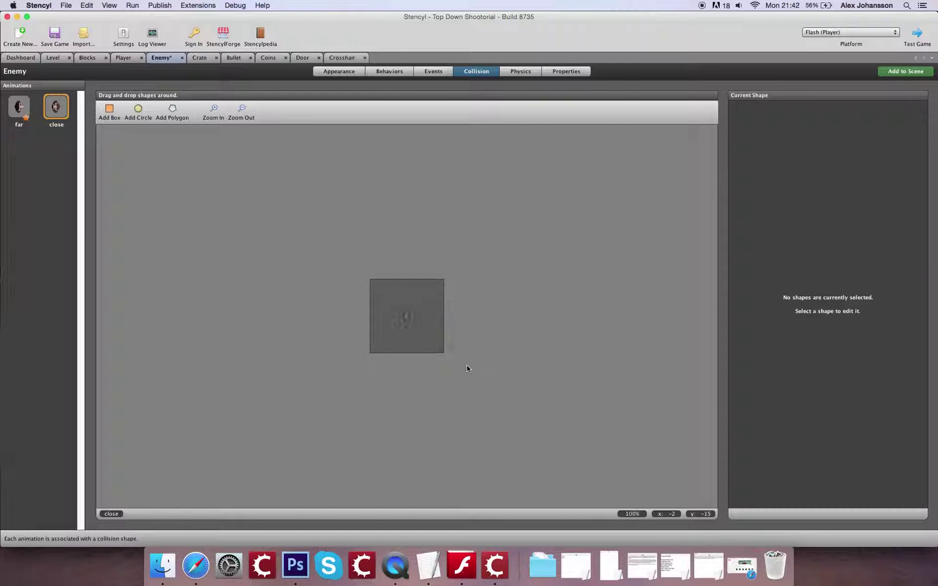
left_click(138, 109)
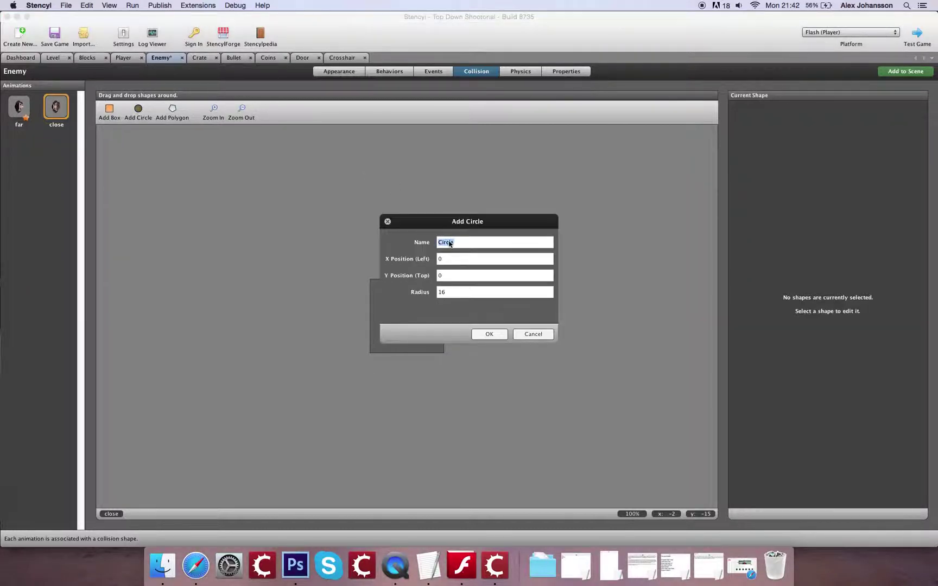
key("Tab")
type("8")
key("Return")
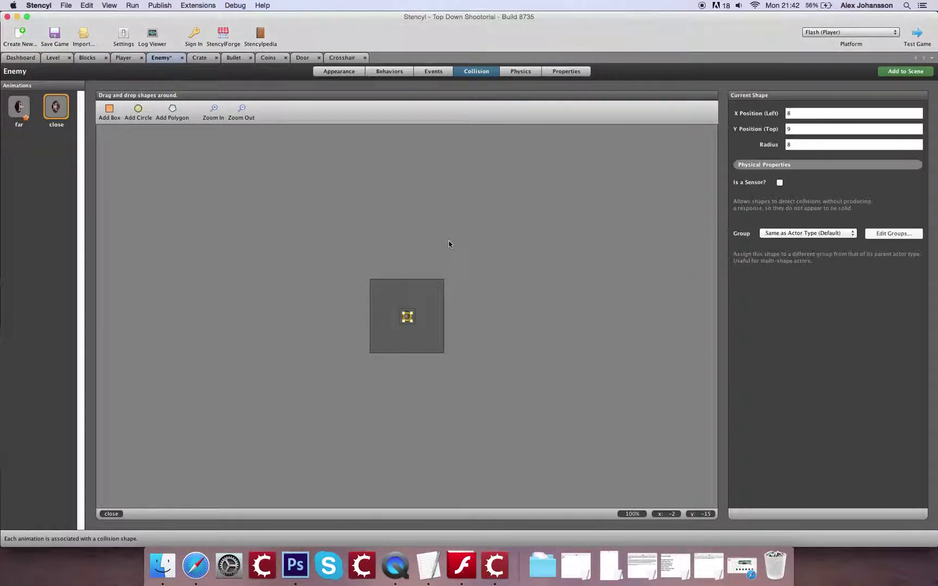
left_click(51, 36)
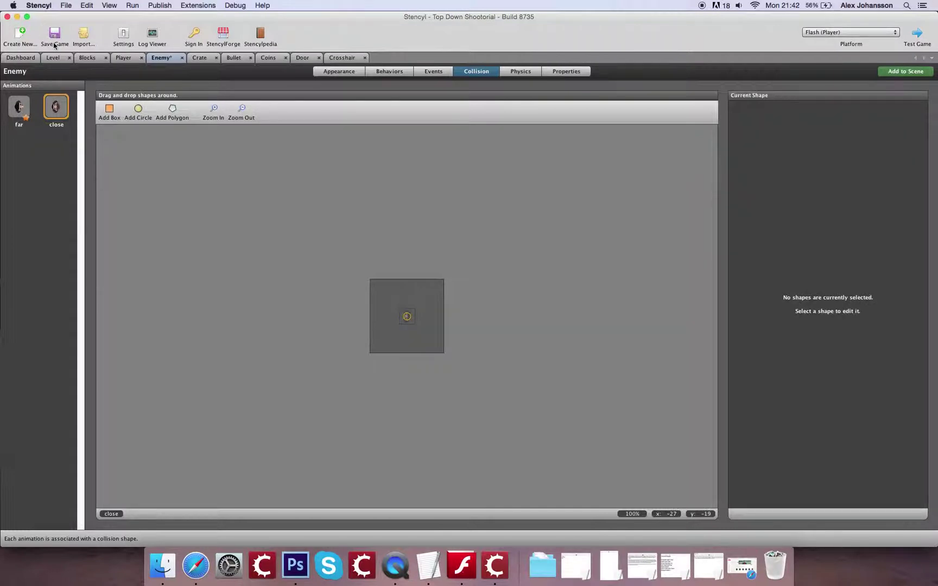
left_click(201, 58)
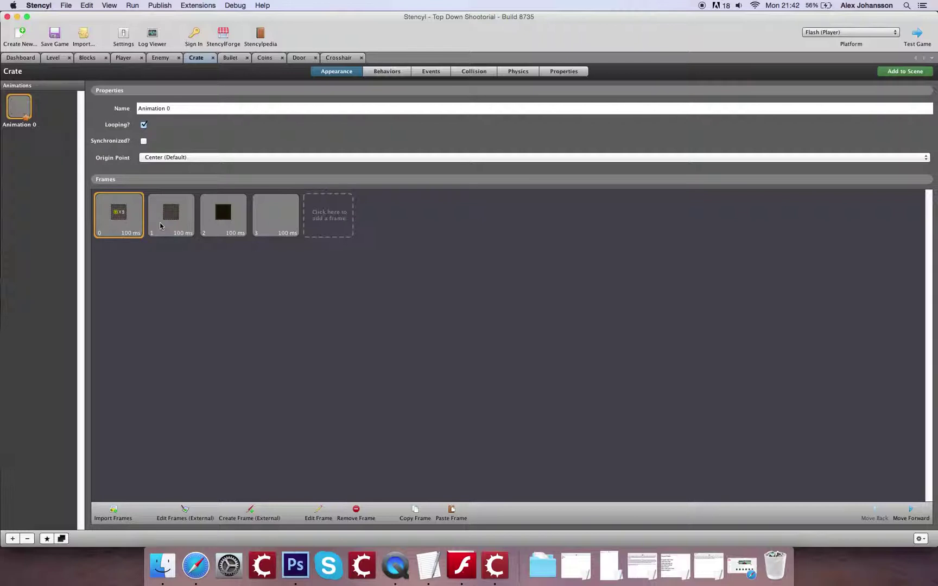
Duplicate the crate animation, then make the original a two-frame, non-looping 'idle' and save.
left_click(236, 206)
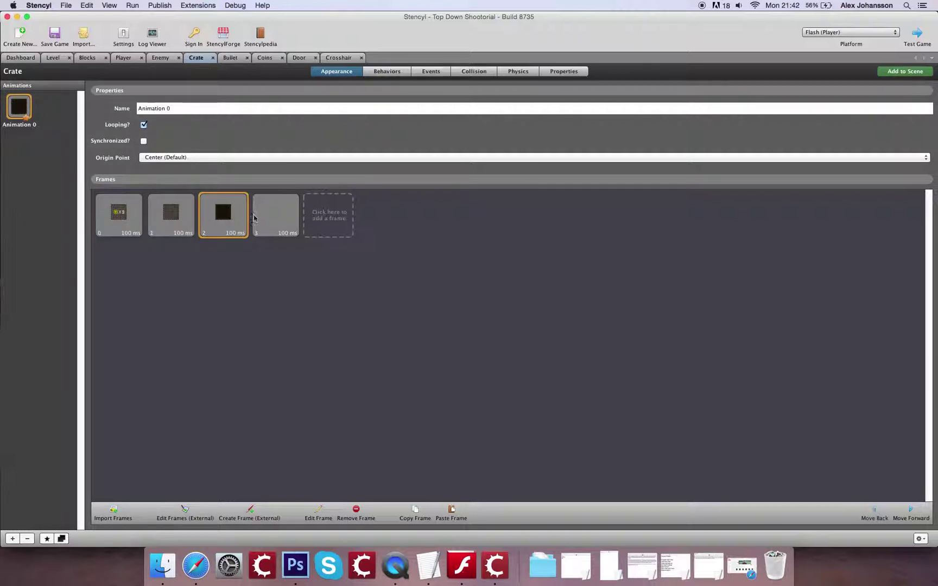
left_click(62, 539)
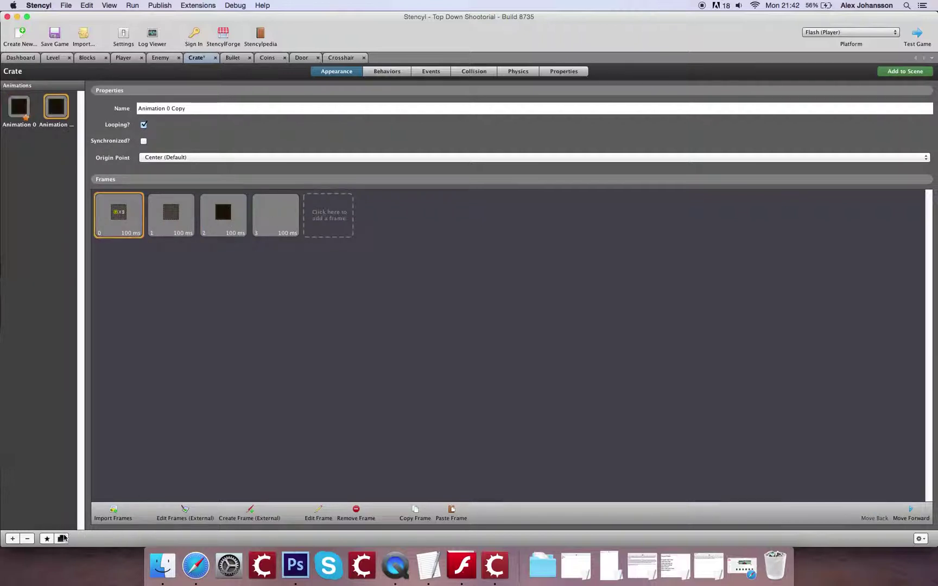
left_click(276, 231)
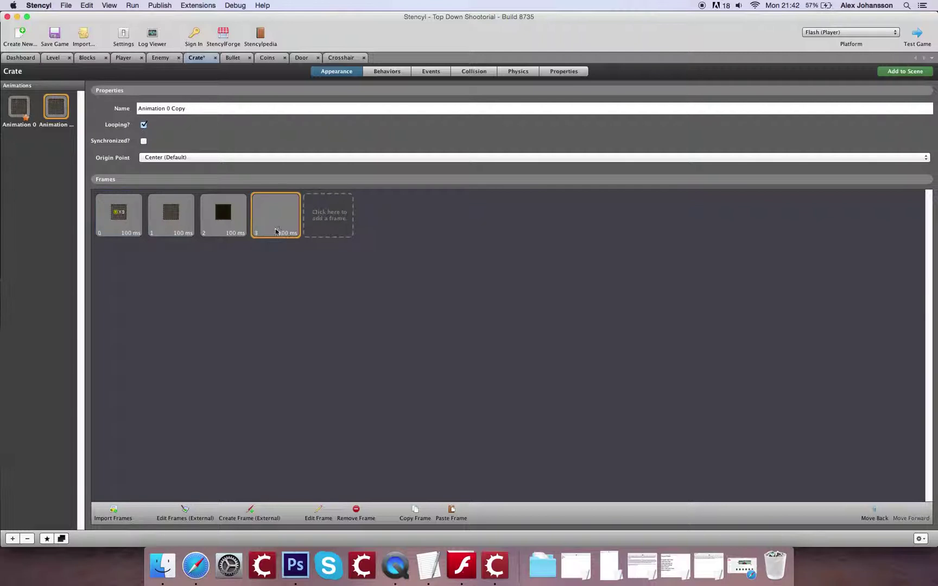
left_click(19, 106)
left_click(131, 220)
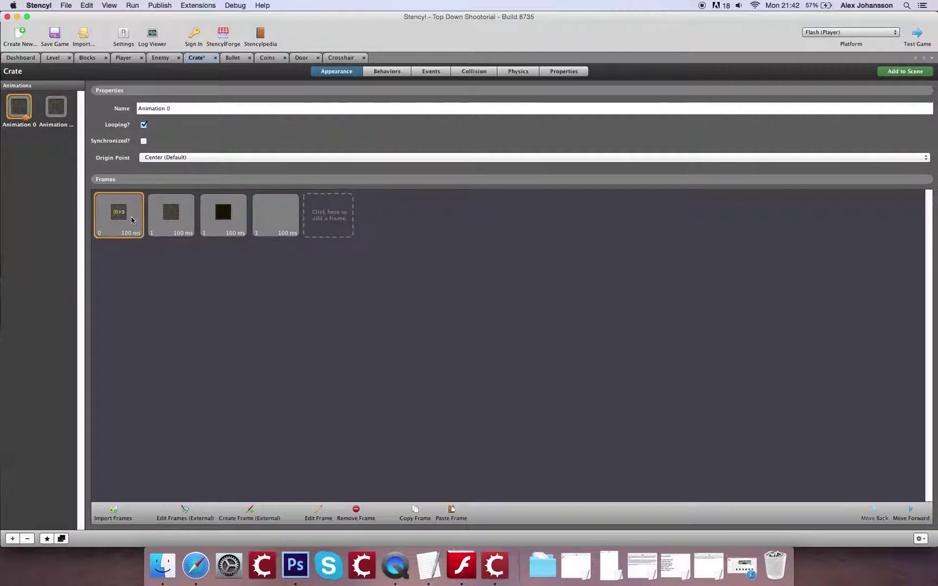
left_click(220, 220)
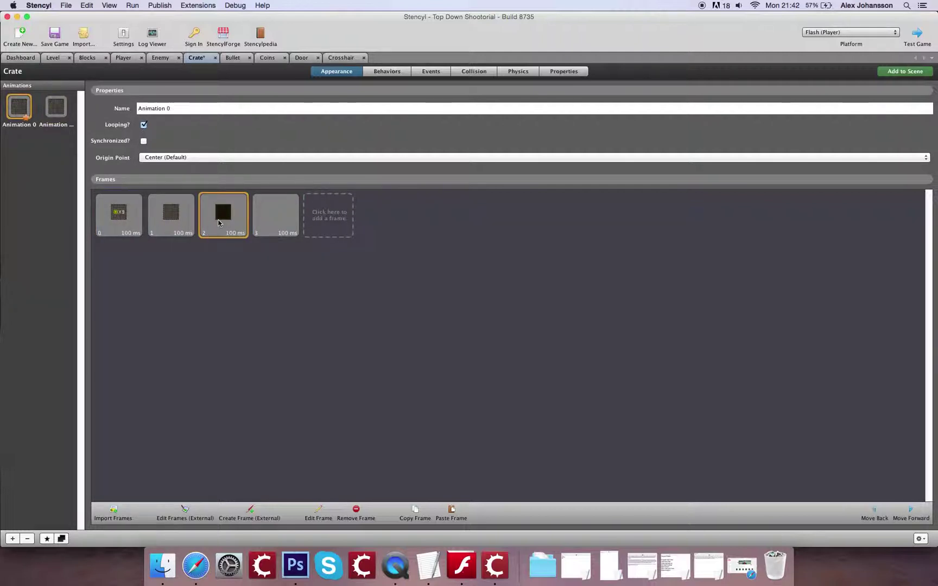
left_click(273, 225, "shift")
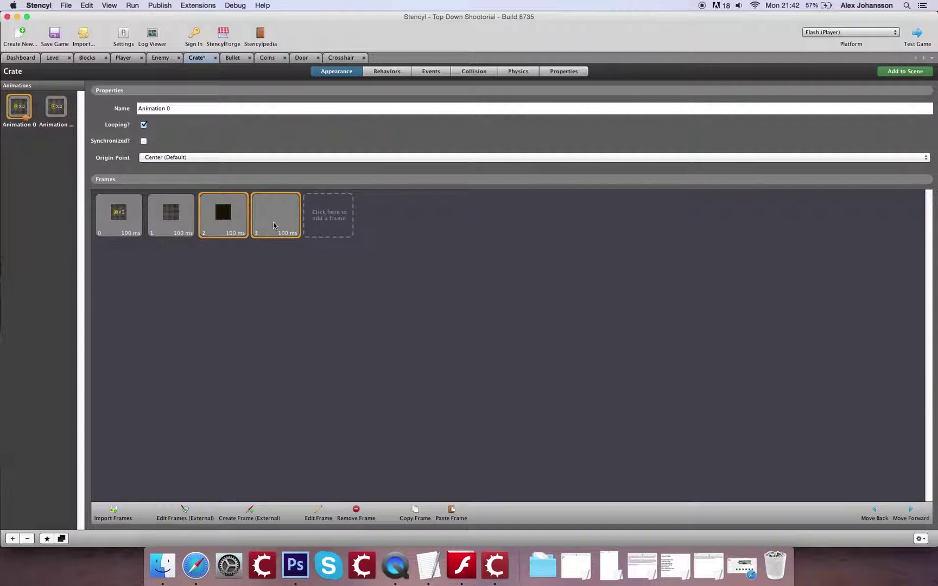
key("Delete")
key("Return")
left_click_drag(191, 110, 100, 105)
type("idle")
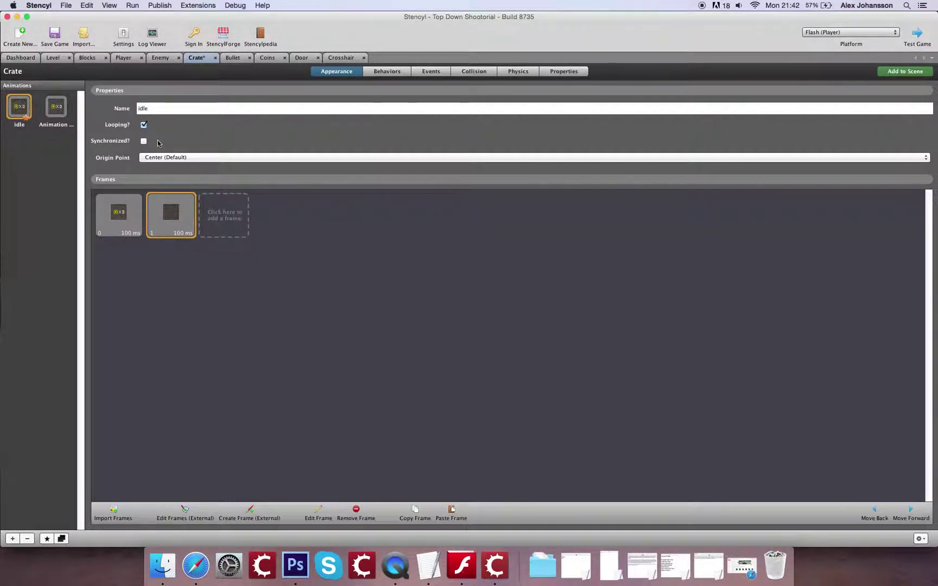
left_click(143, 125)
left_click(54, 36)
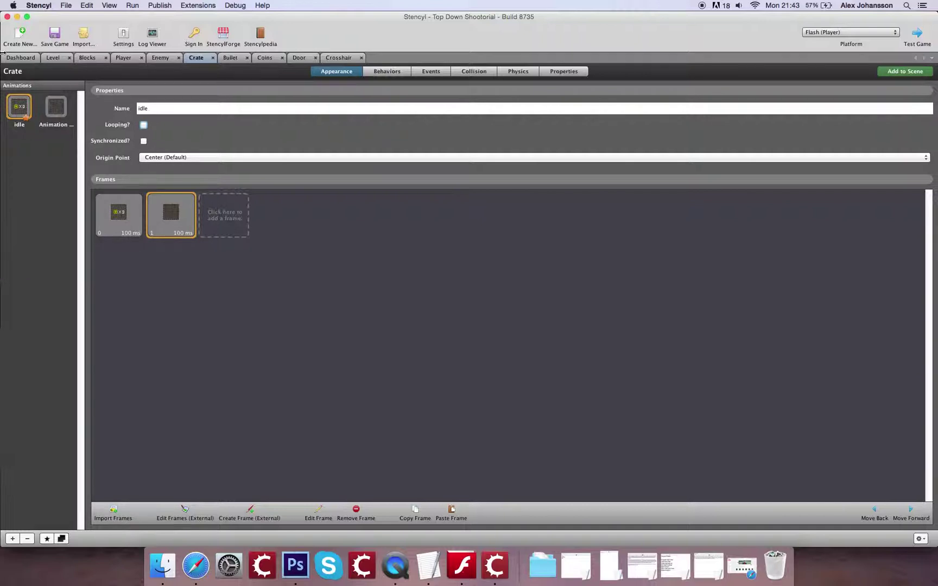
Strip the copied animation down to the single dark crate frame.
left_click(121, 217)
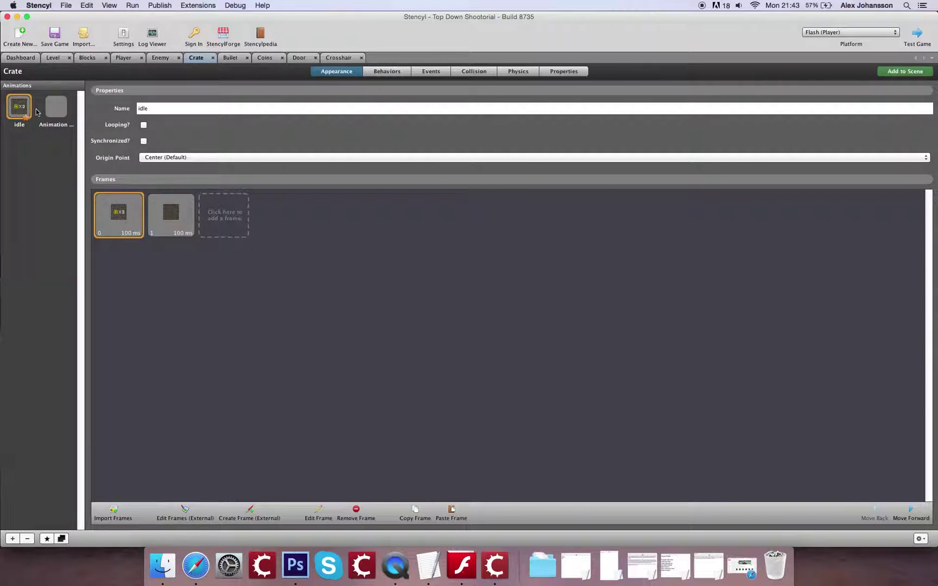
left_click(58, 124)
left_click(167, 213)
left_click(128, 220, "shift")
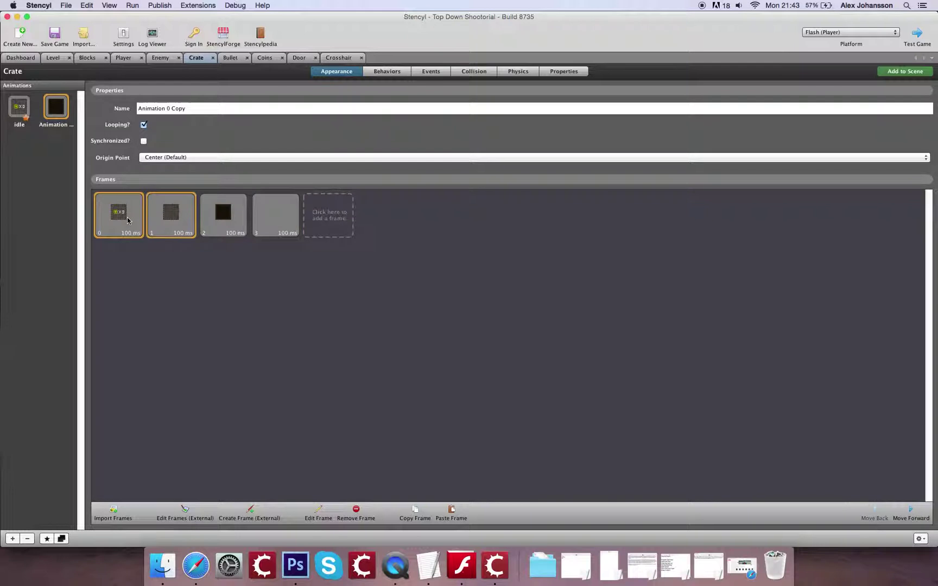
key("Delete")
left_click(170, 217)
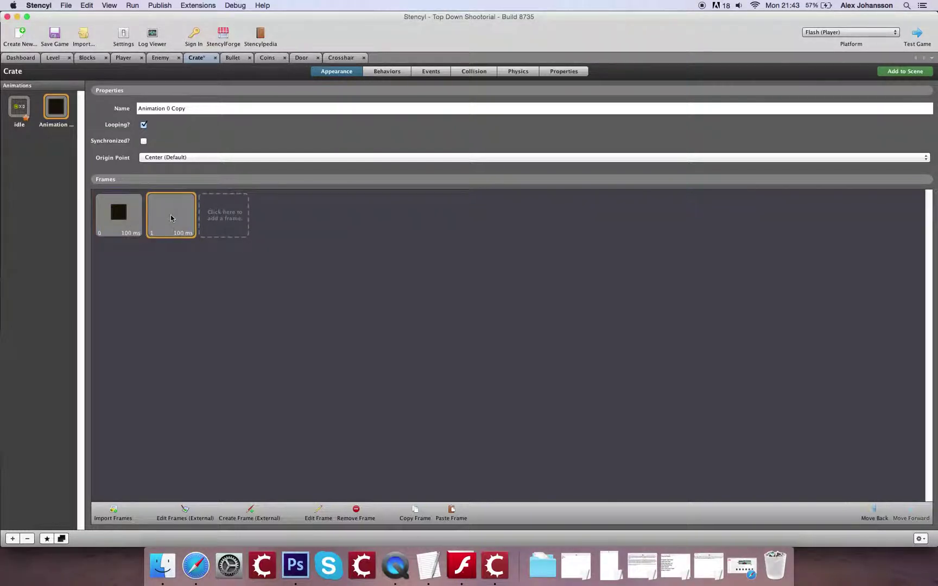
key("Delete")
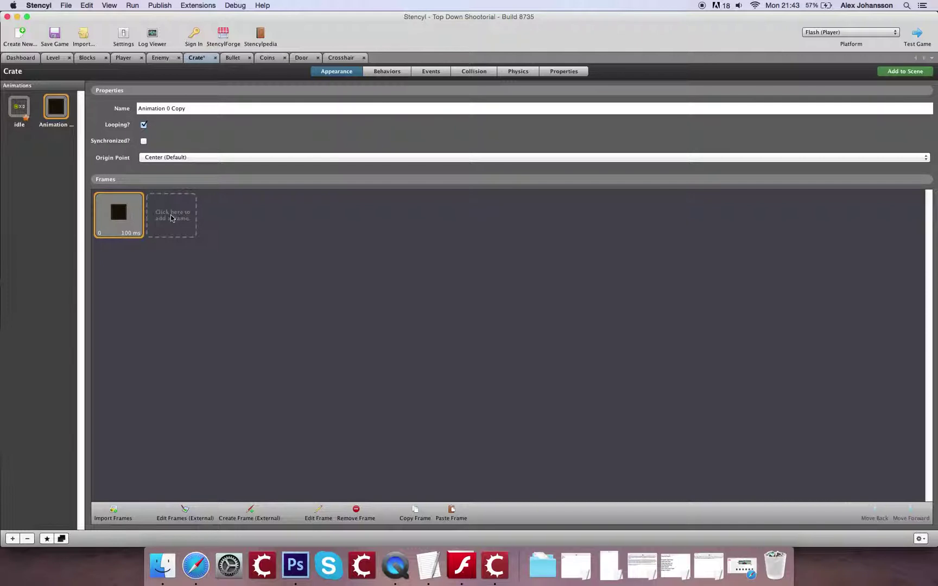
left_click(18, 107)
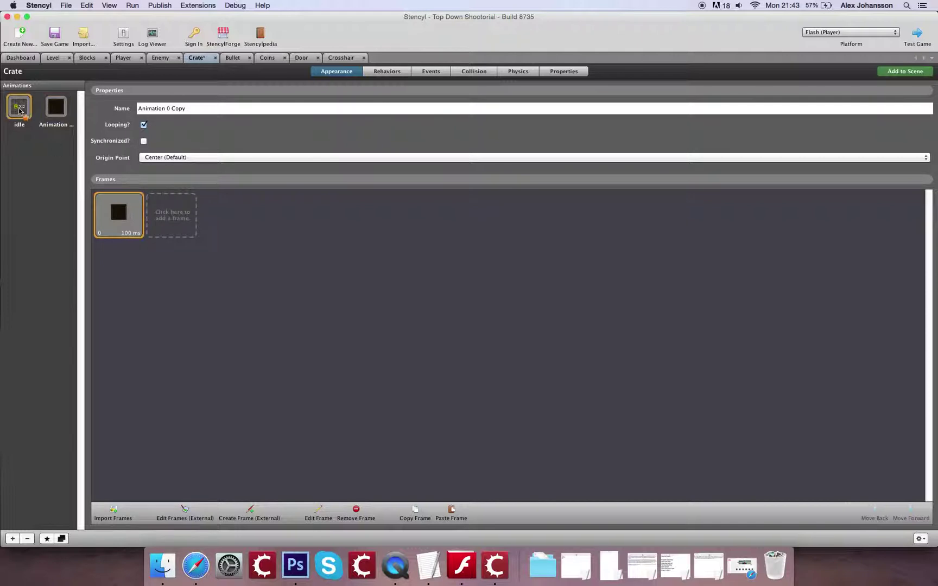
Make idle's collision shape a sensor and rename the copied animation to 'active'.
left_click(470, 71)
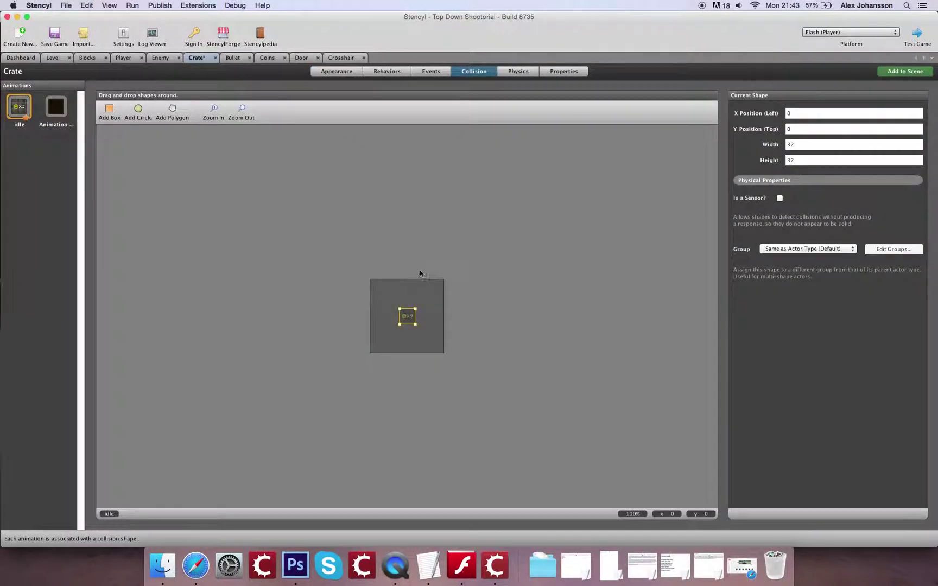
left_click(215, 113)
left_click(215, 113)
left_click(780, 198)
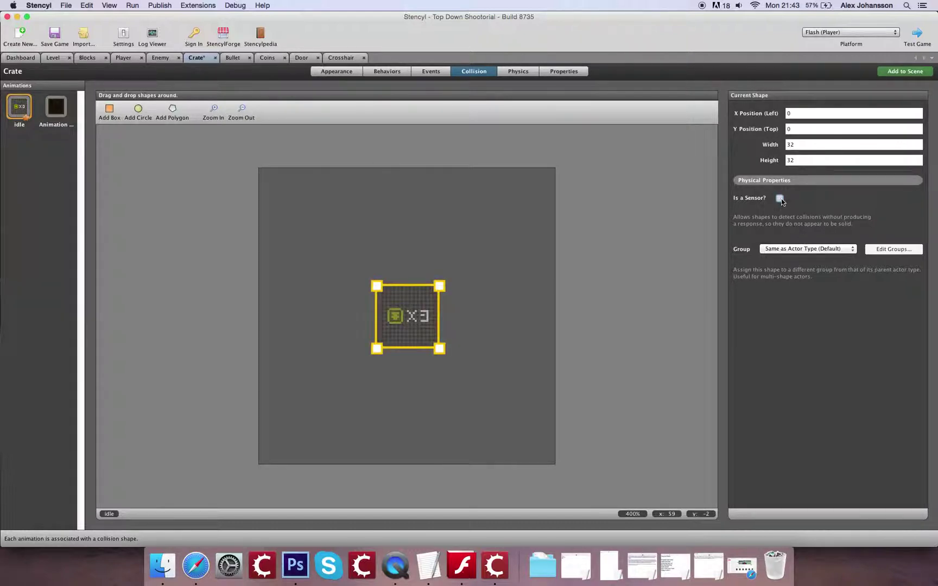
left_click(49, 111)
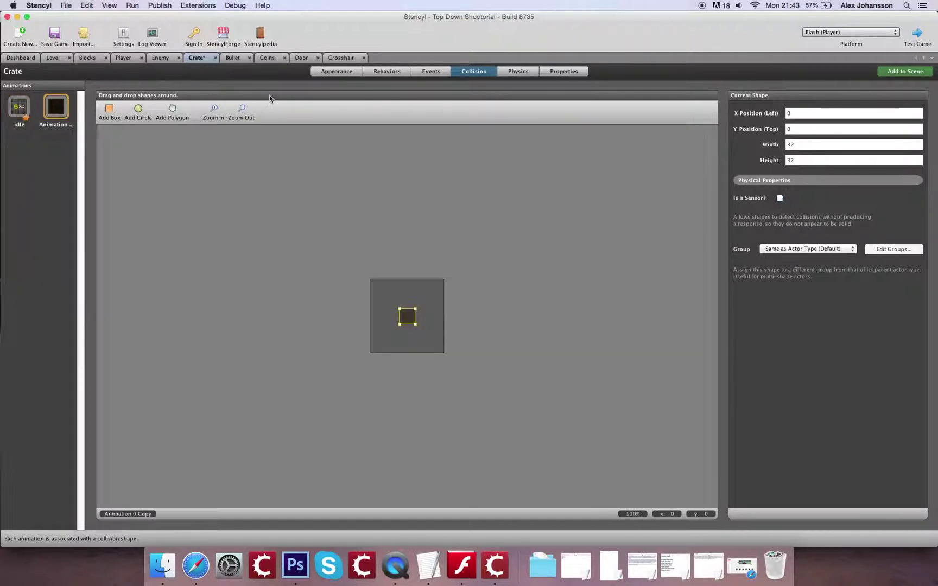
left_click(315, 74)
left_click(53, 114)
triple_click(180, 108)
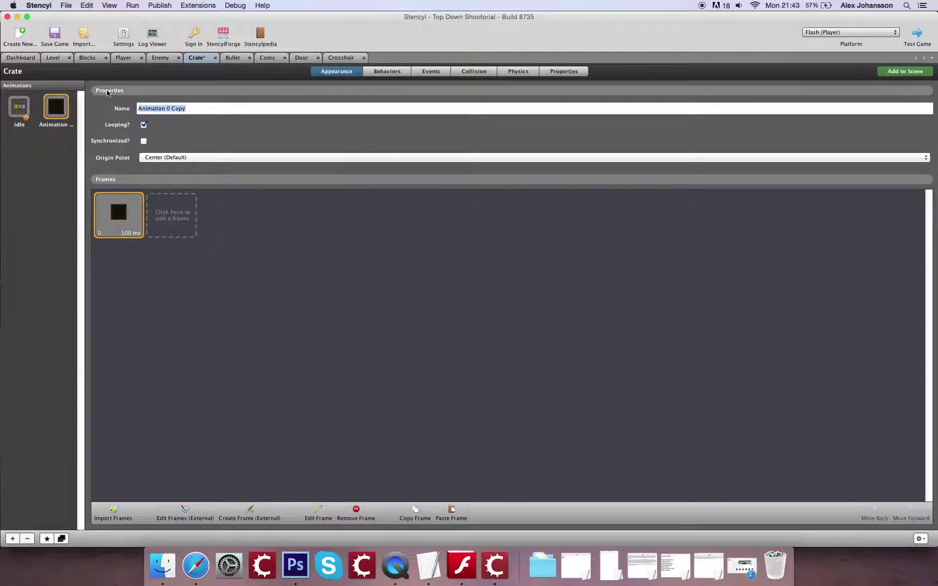
type("active")
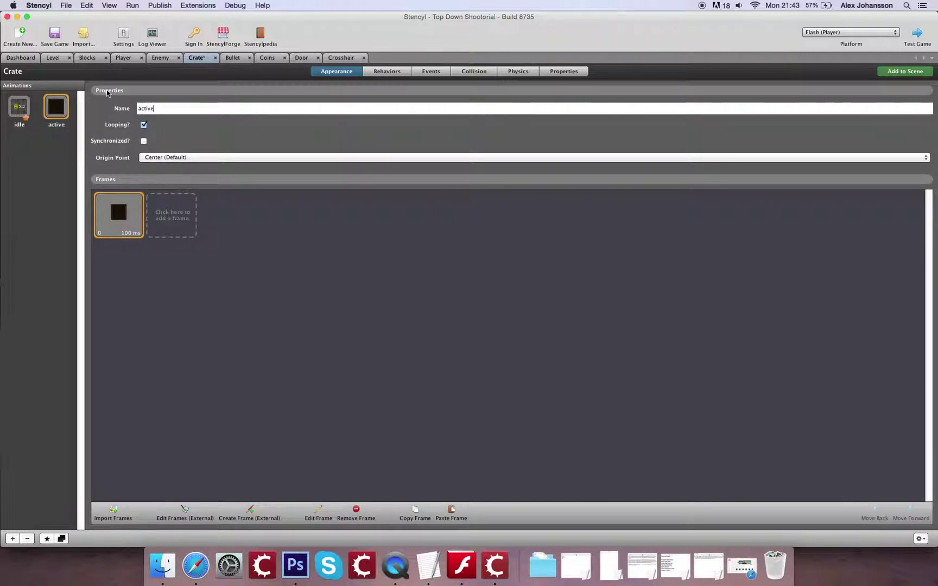
Set active's collision box to 30×30, nudge it one pixel right and down, and save.
left_click(490, 71)
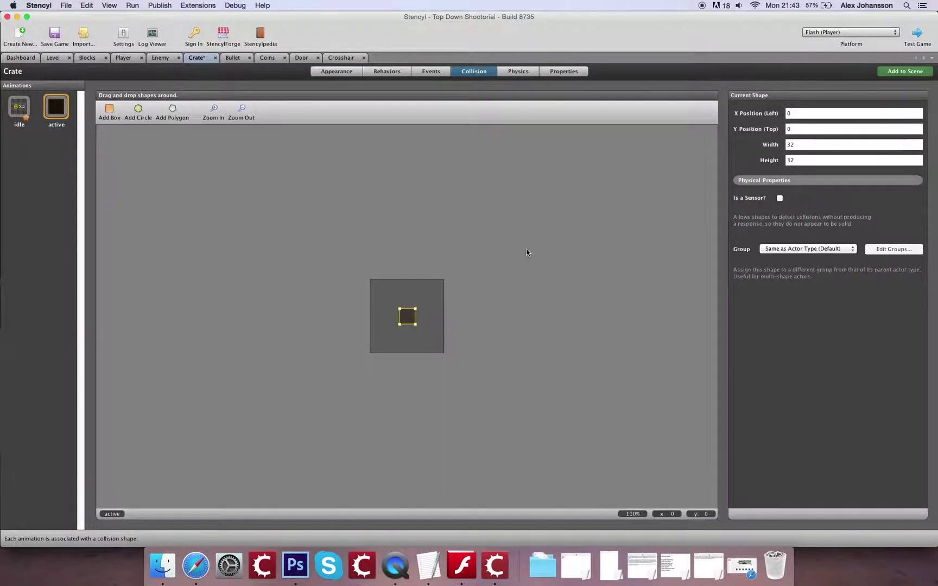
double_click(818, 144)
type("30")
key("Tab")
type("30")
left_click(441, 317)
left_click(407, 316)
key("Right")
key("Down")
left_click(395, 308)
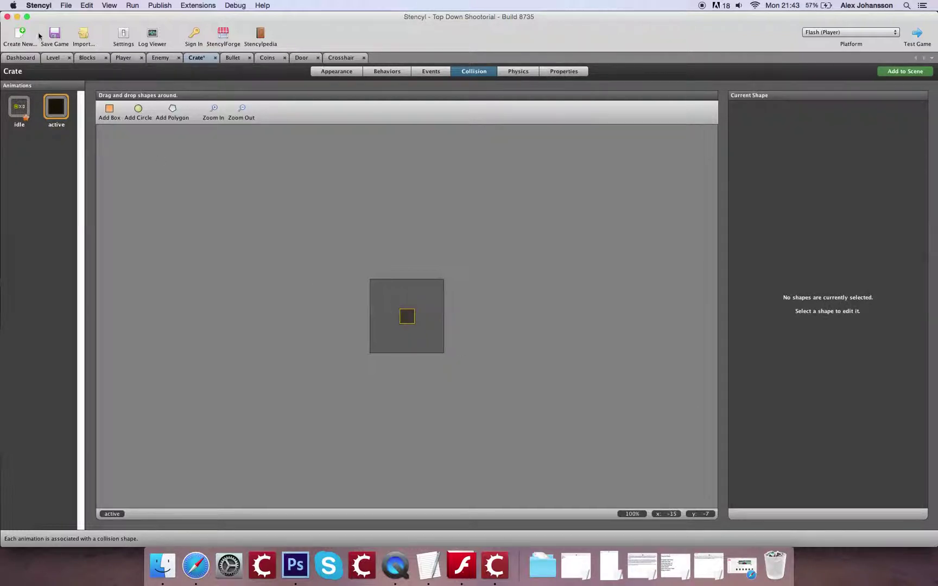
left_click(55, 35)
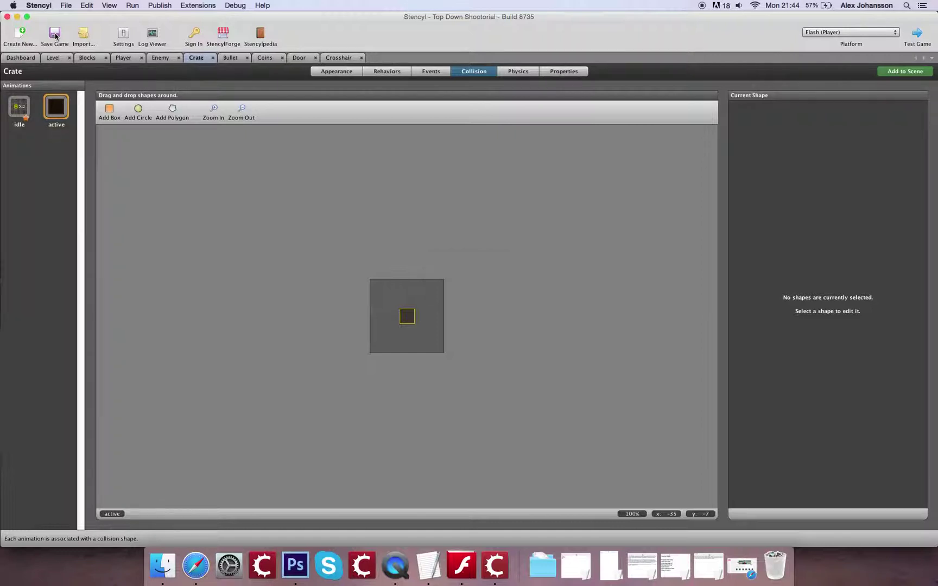
left_click(518, 71)
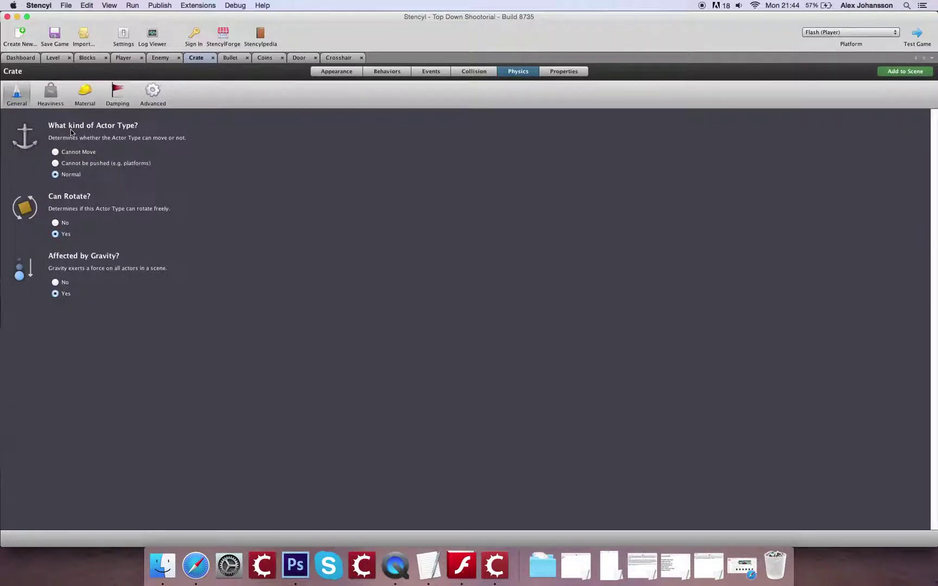
Set the Crate's actor type to Cannot Move and return to the Dashboard.
left_click(72, 152)
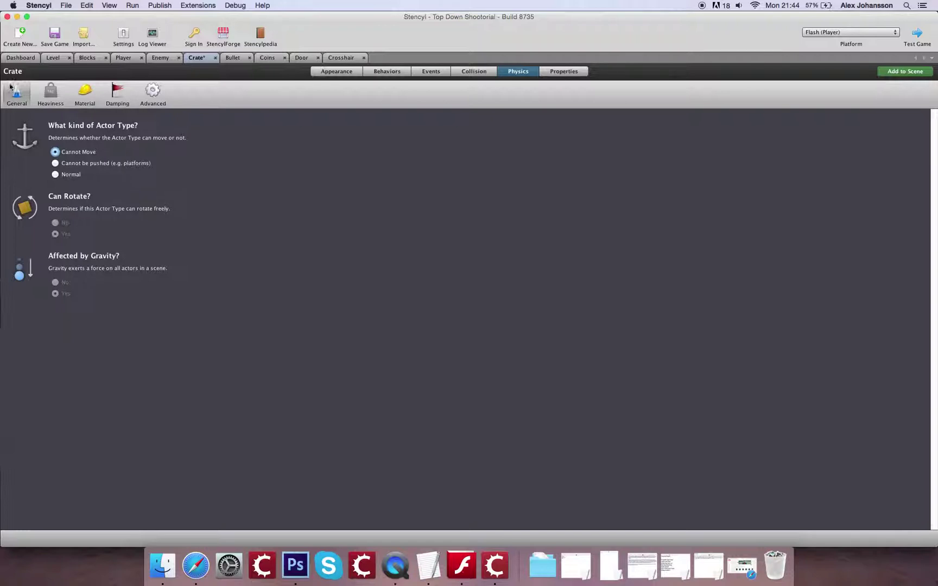
left_click(23, 58)
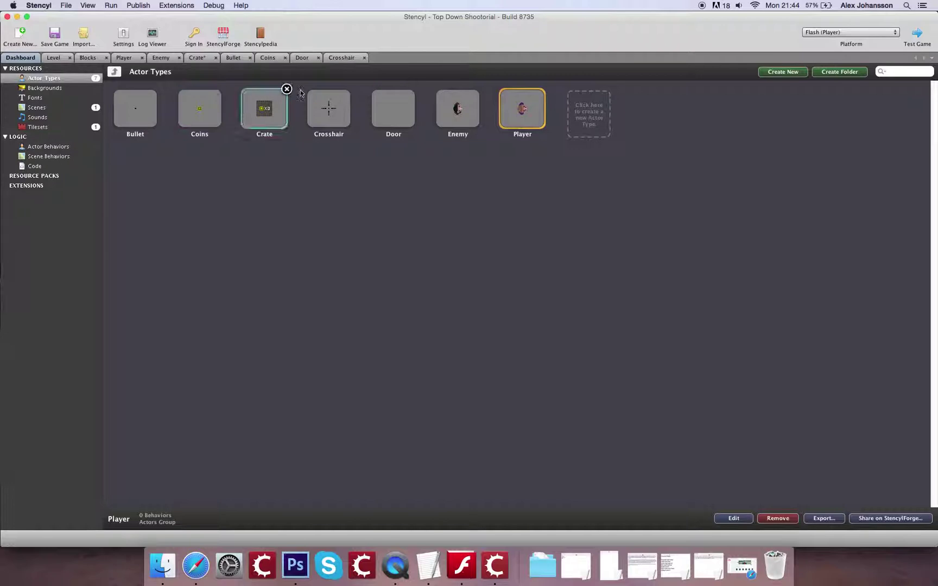
Invert the Crosshair actor's frame from black to white in Photoshop and accept it in Stencyl.
double_click(325, 119)
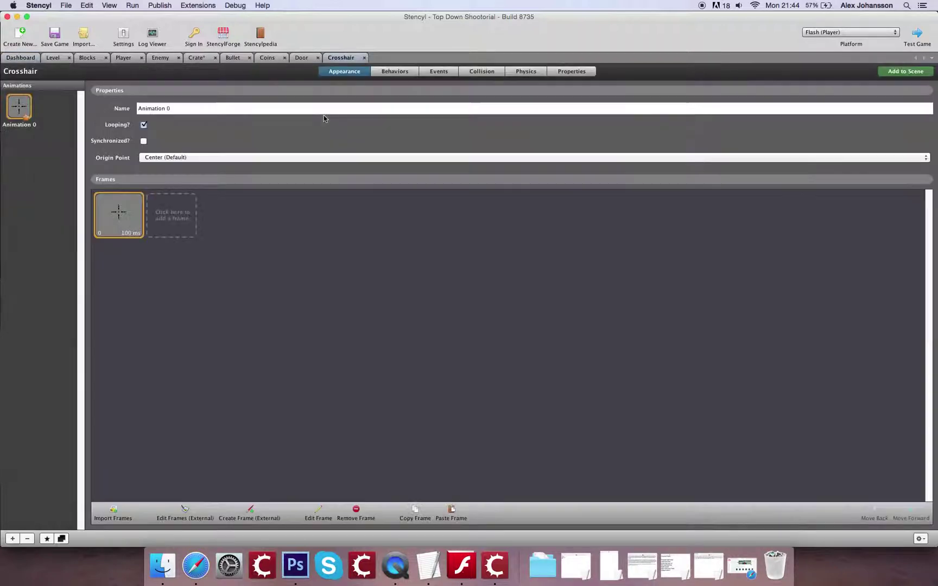
double_click(126, 222)
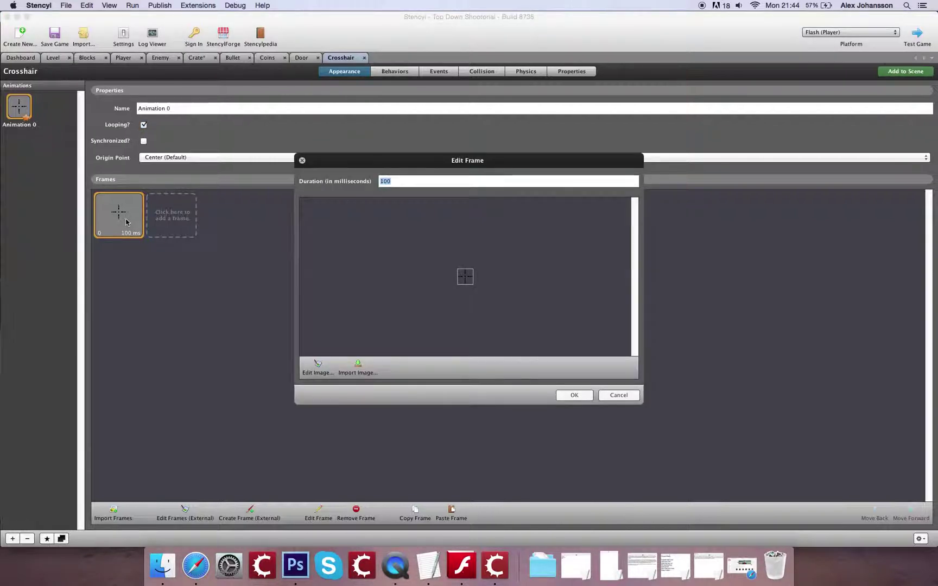
left_click(318, 368)
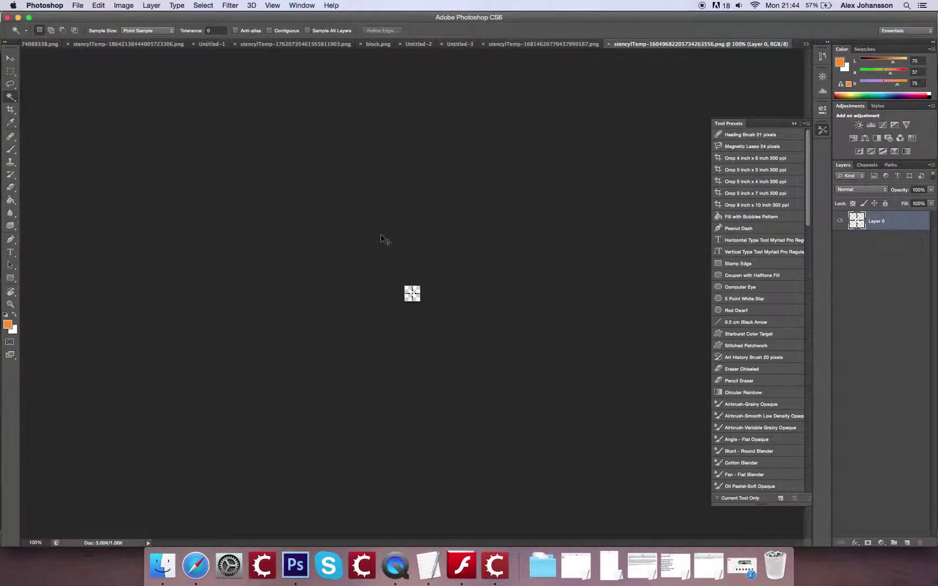
key("super+0")
key("super+i")
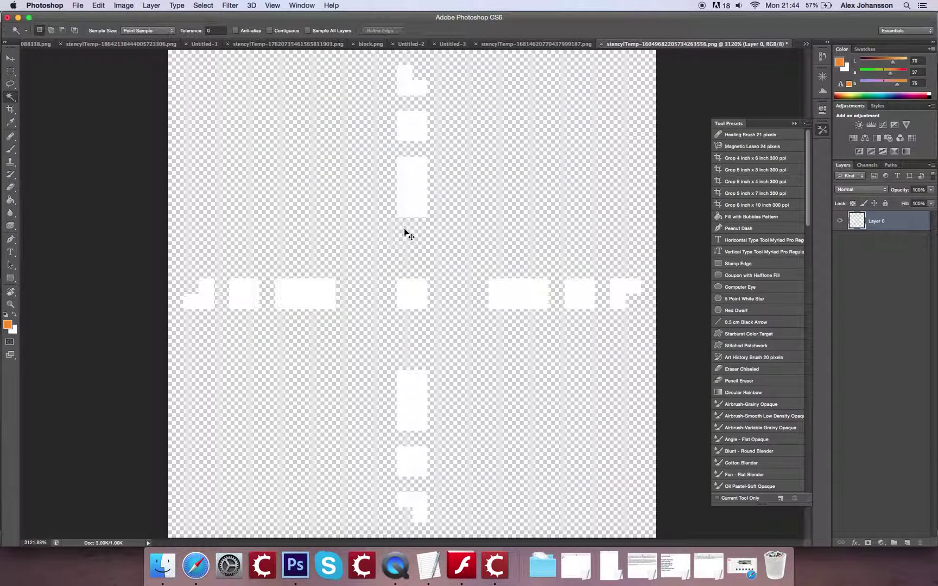
key("super+s")
left_click(486, 566)
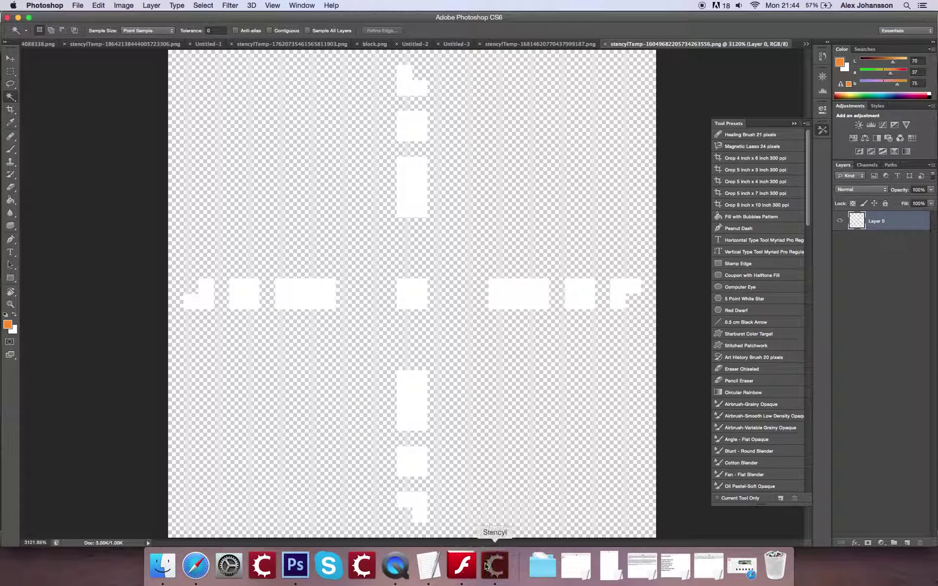
key("Return")
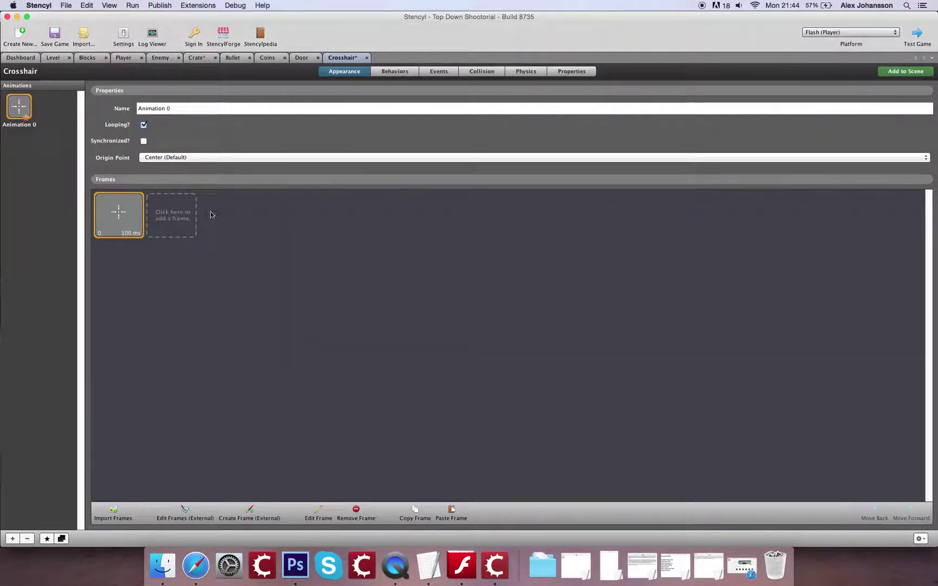
Look at the Level scene and Blocks tileset, then go back to the actor types.
left_click(54, 58)
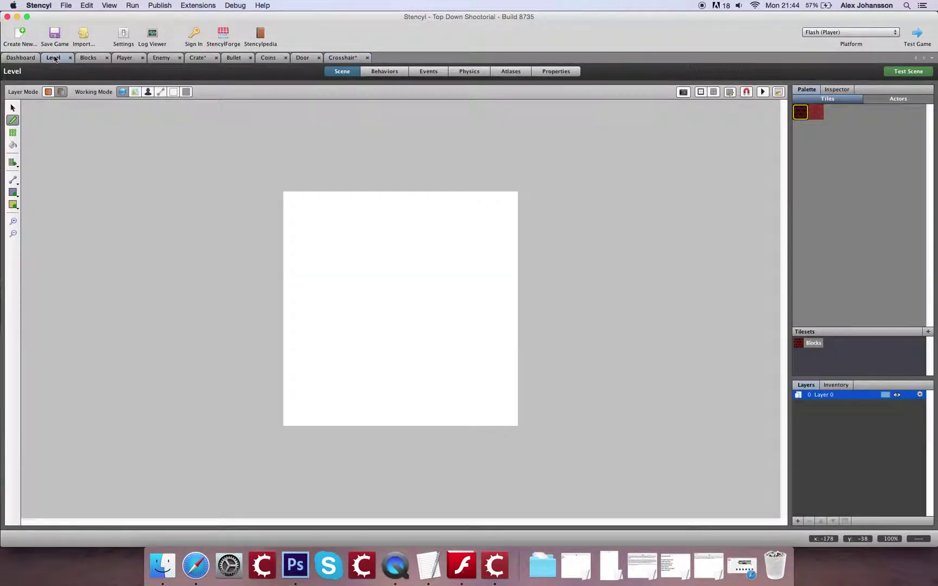
left_click(88, 57)
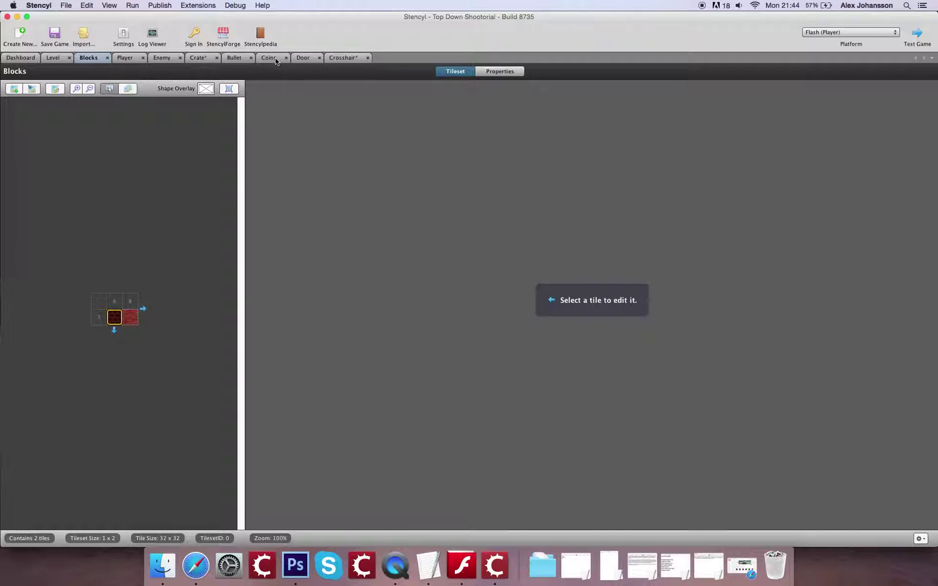
left_click(24, 59)
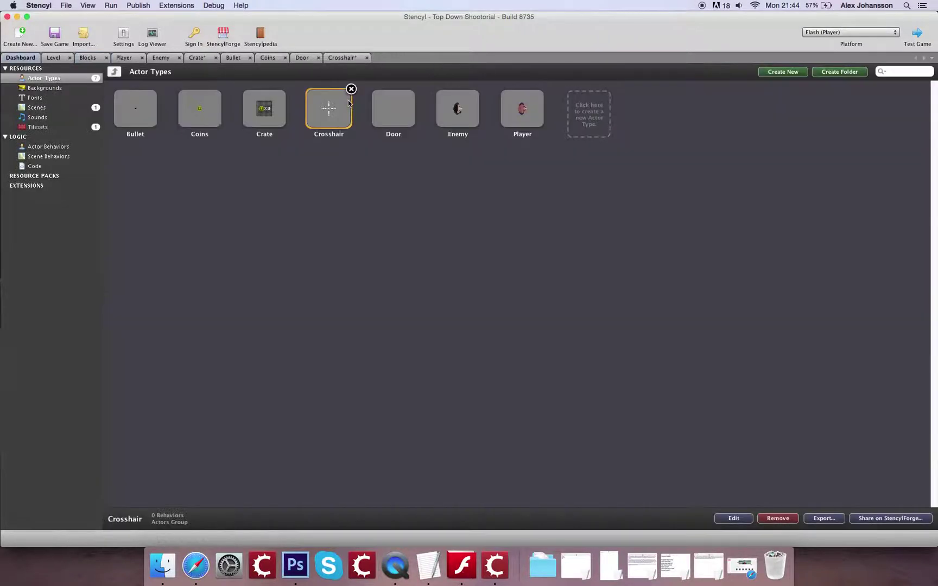
Invert the Bullet actor's frame to white in Photoshop and return to the Actor Types dashboard.
double_click(141, 119)
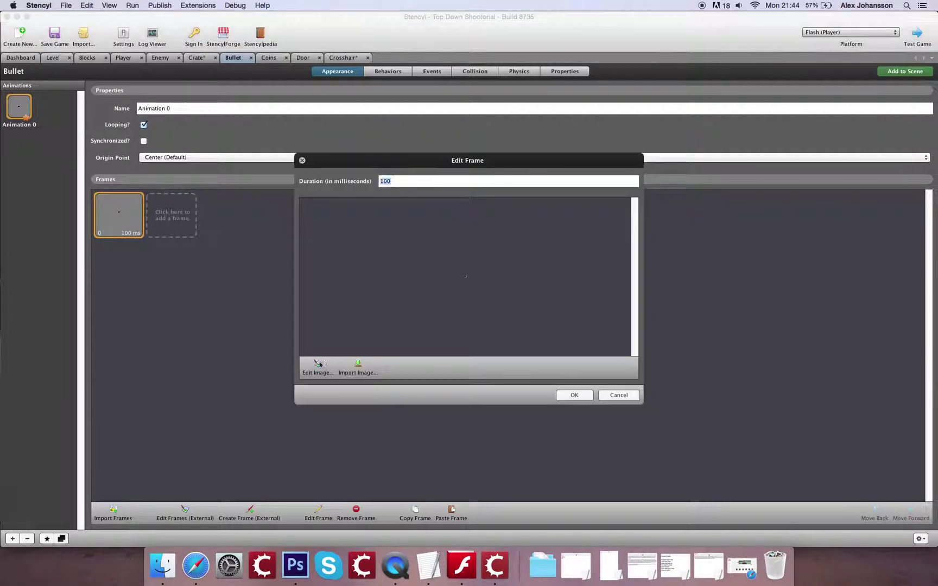
left_click(314, 368)
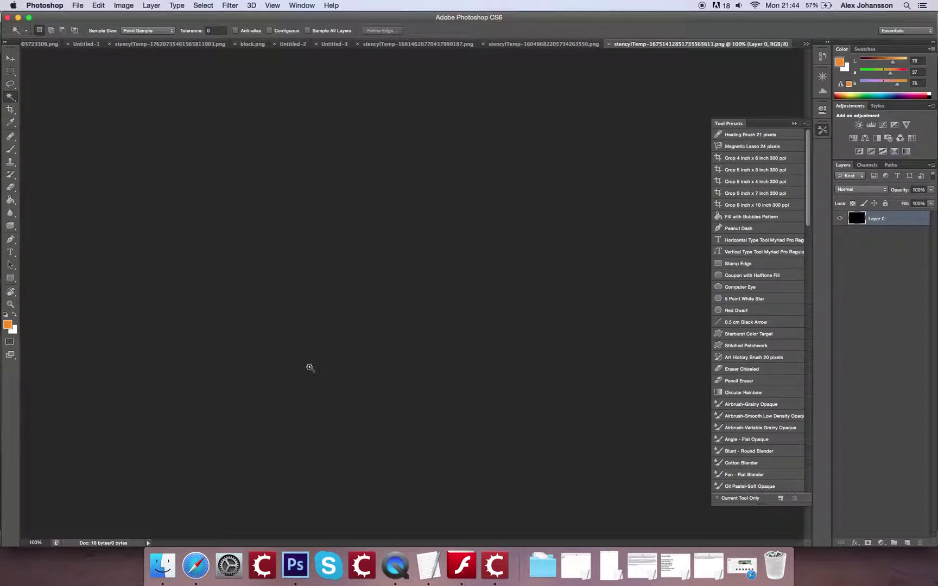
key("super+0")
key("super+i")
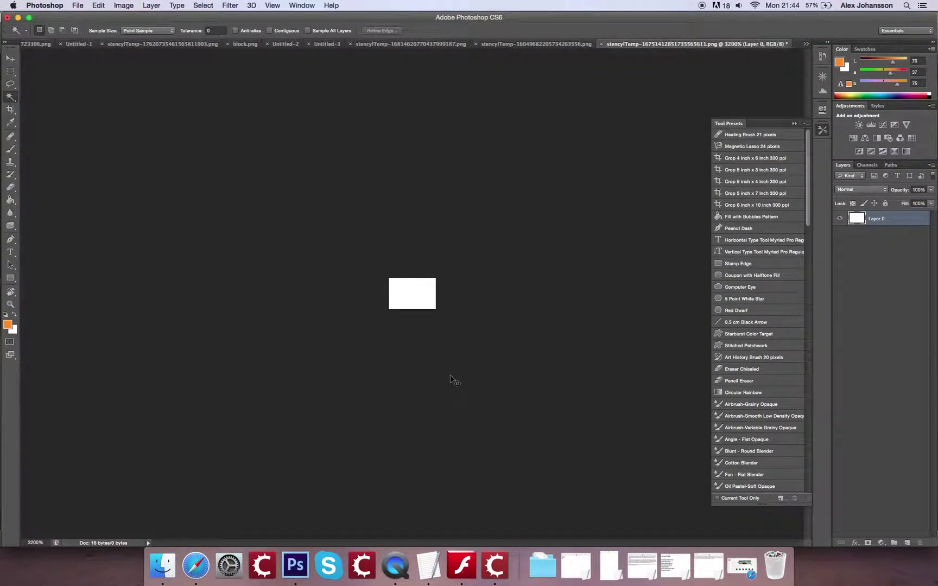
key("super+s")
left_click(492, 581)
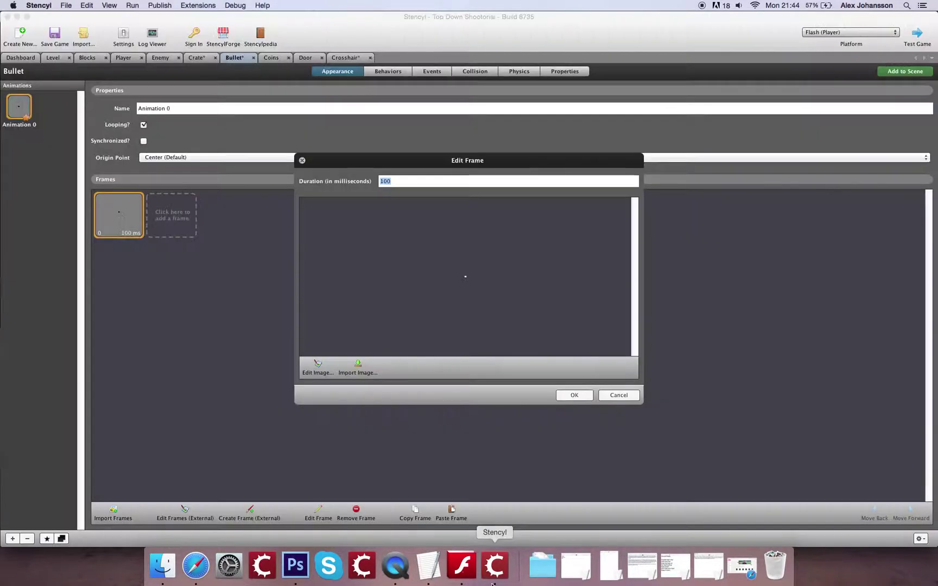
key("Return")
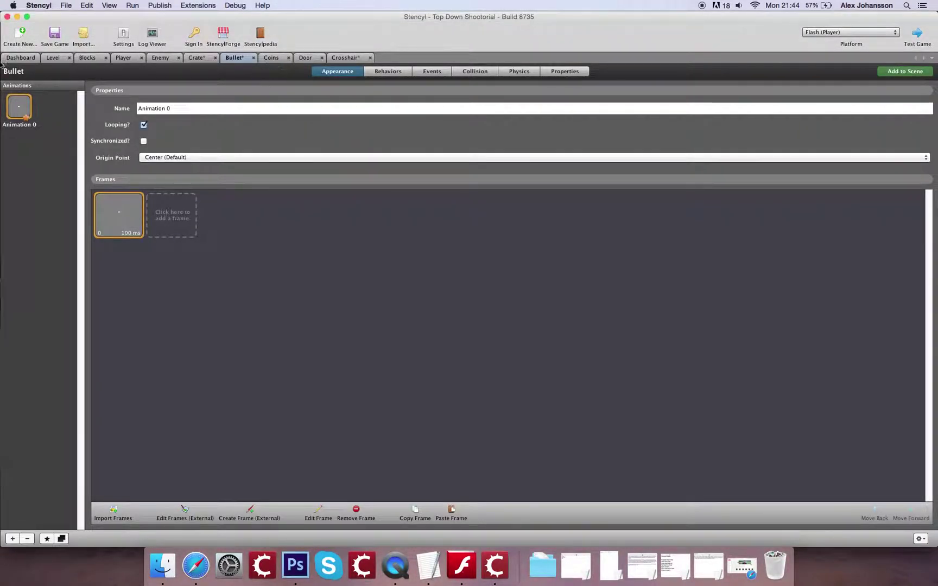
left_click(23, 57)
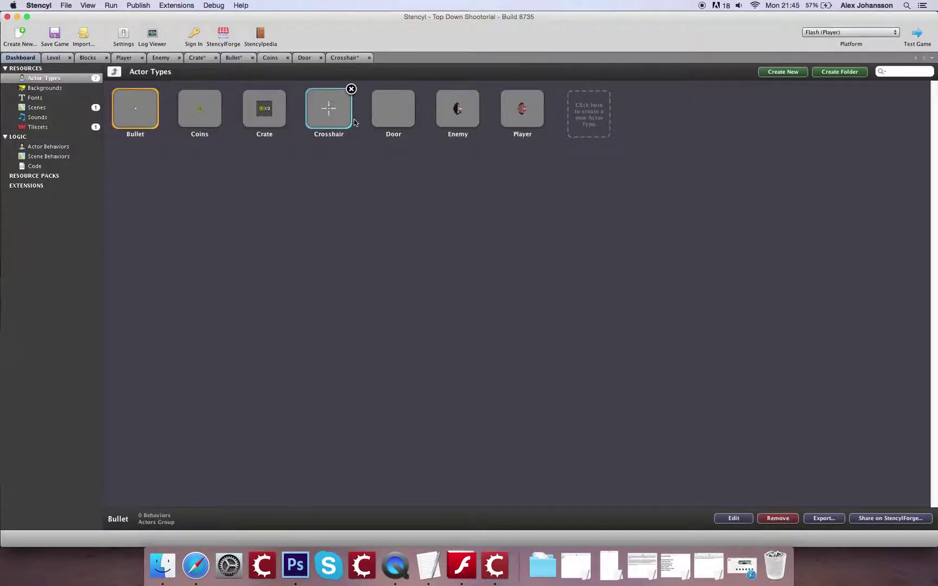
Delete frame 8 from the Door animation and turn off Looping.
left_click(387, 119)
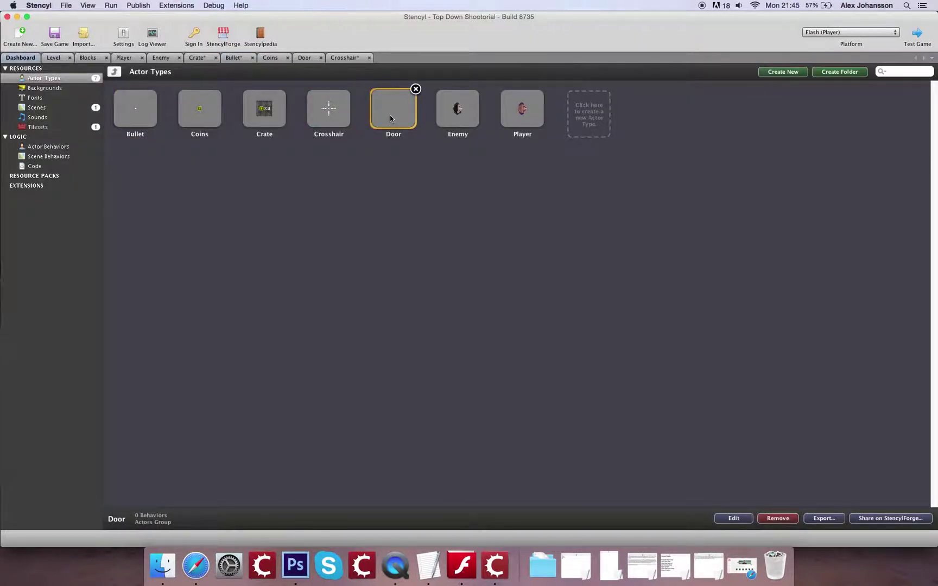
double_click(390, 119)
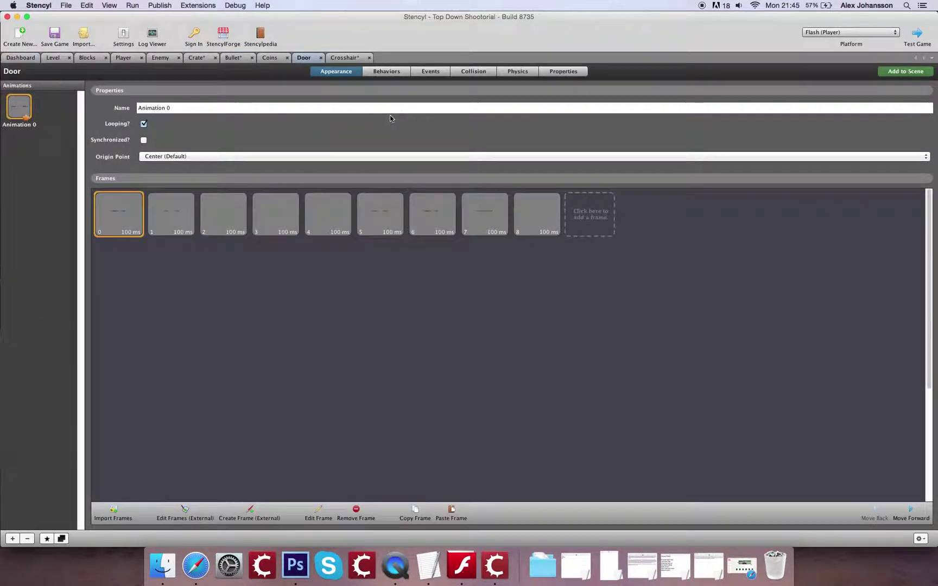
left_click(530, 217)
key("Delete")
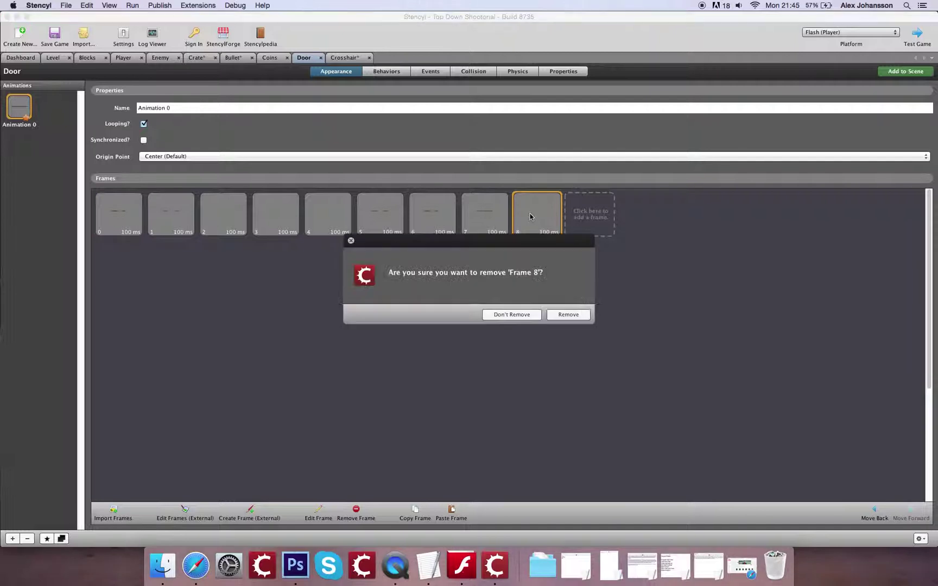
key("Return")
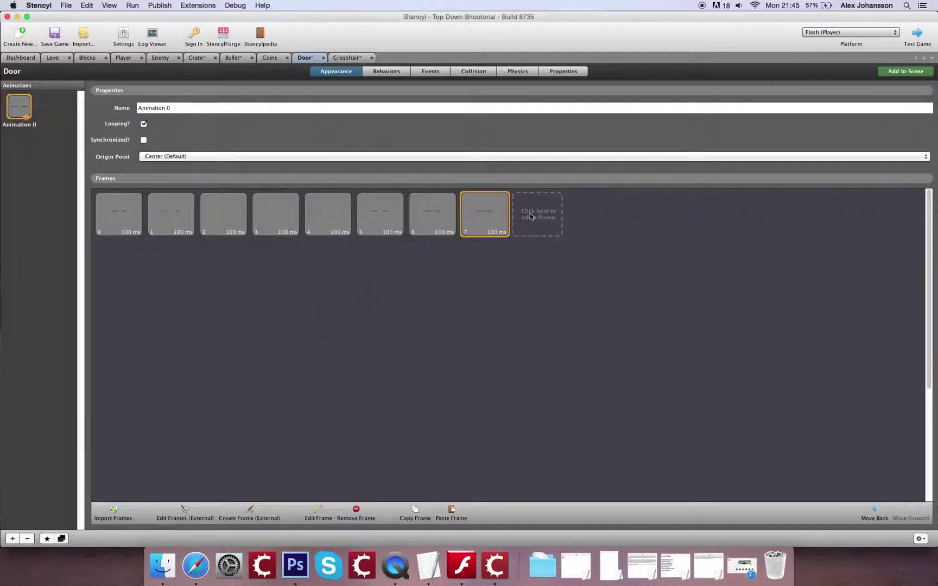
left_click(143, 124)
Save the game and show the Door's collision shape.
left_click(278, 220)
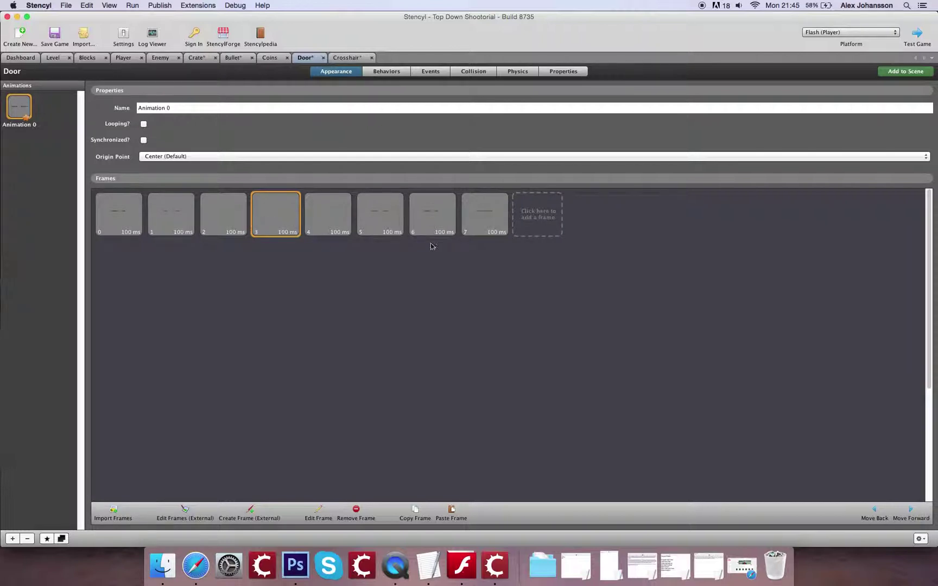
left_click(54, 34)
left_click(474, 73)
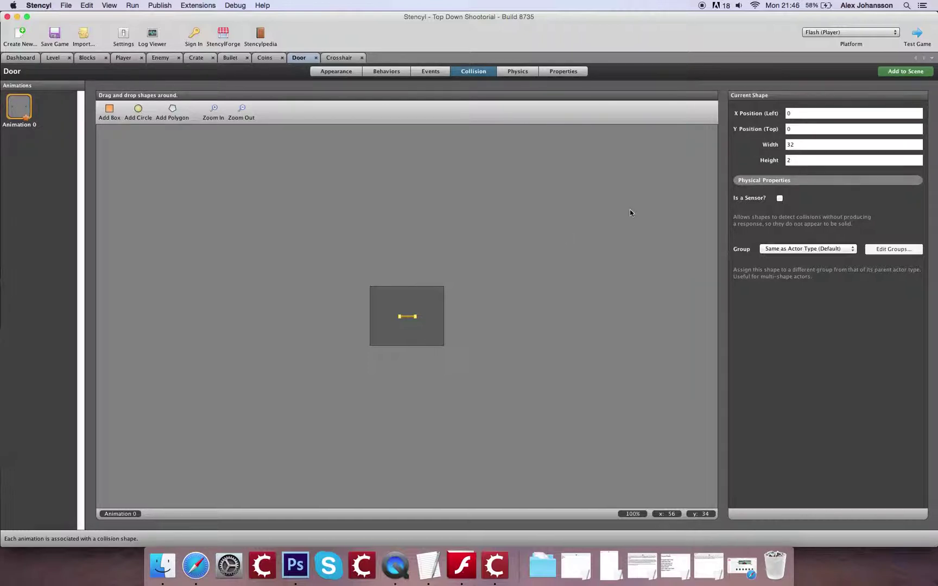
Make the Door's collision shape a sensor and save the game.
left_click(780, 199)
left_click(477, 329)
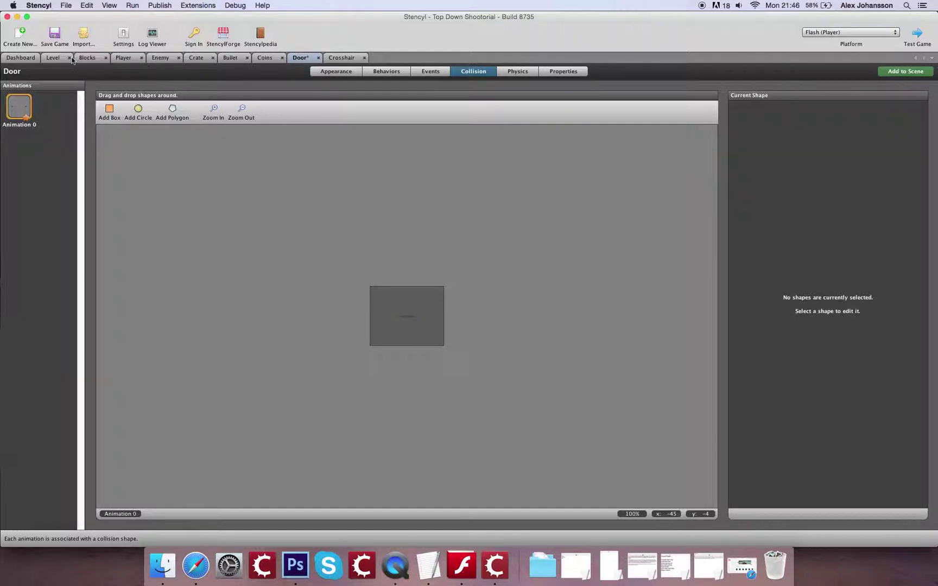
left_click(56, 44)
Review the Door's Events and Appearance views, then return to the Actor Types overview.
left_click(432, 74)
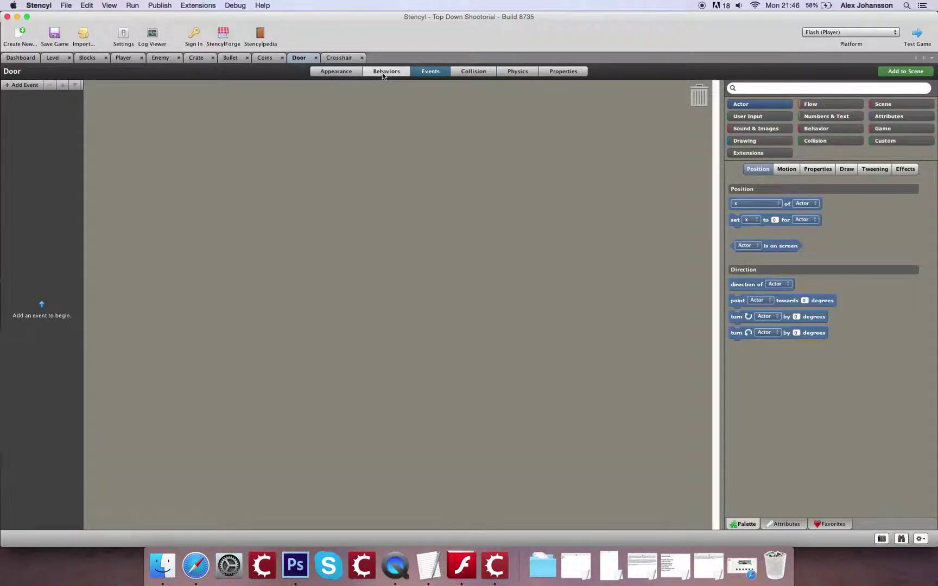
left_click(356, 71)
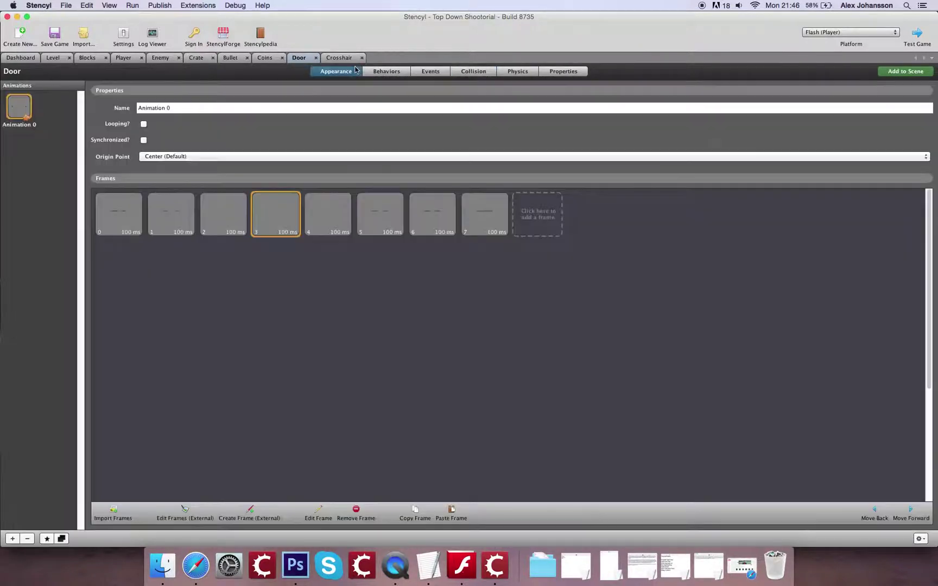
left_click(443, 72)
left_click(29, 59)
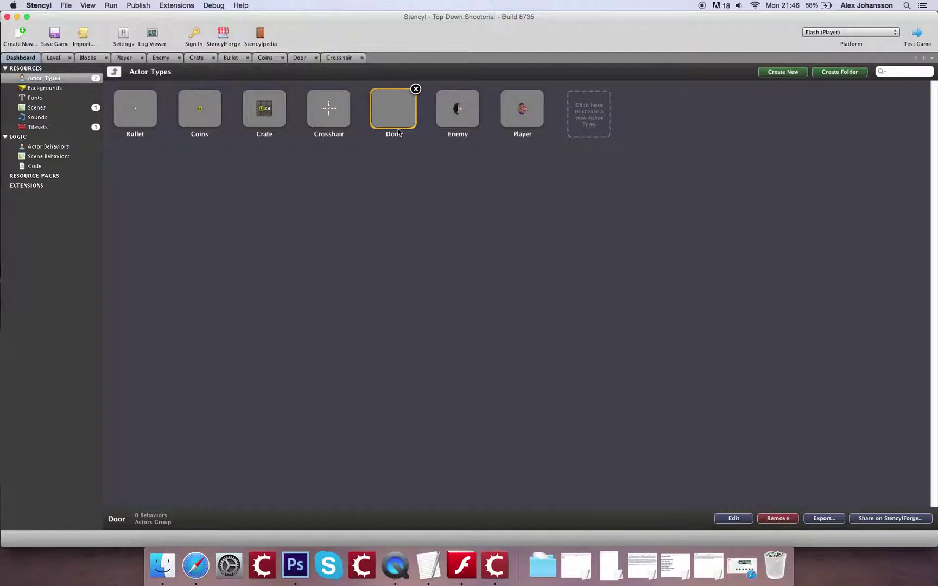
Open the Blocks tileset and select its tiles A and B.
left_click(39, 128)
left_click(129, 108)
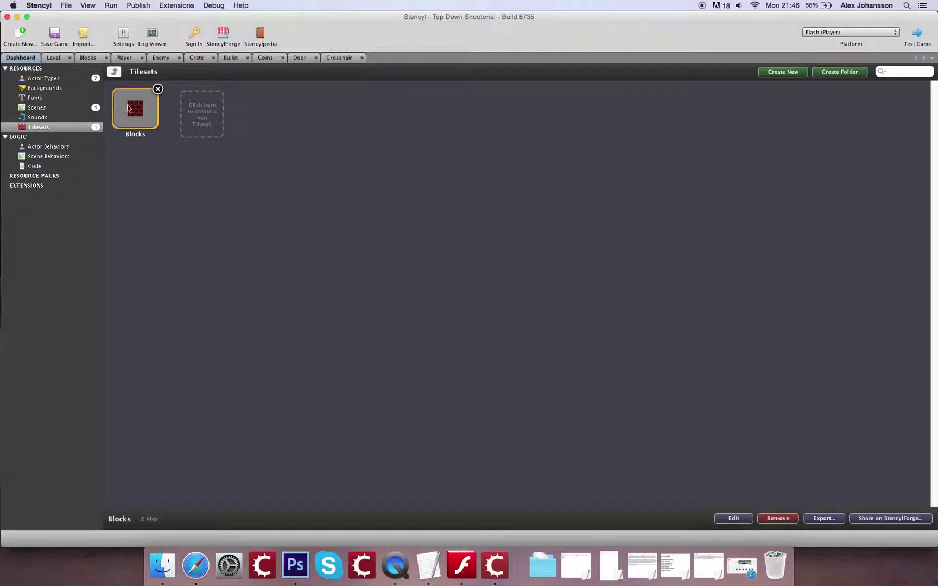
double_click(128, 108)
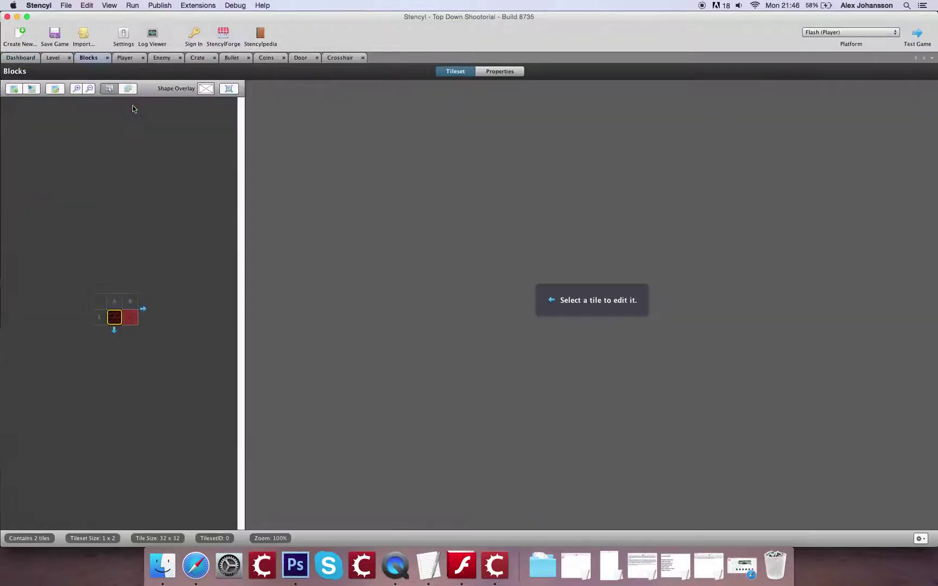
left_click(126, 322)
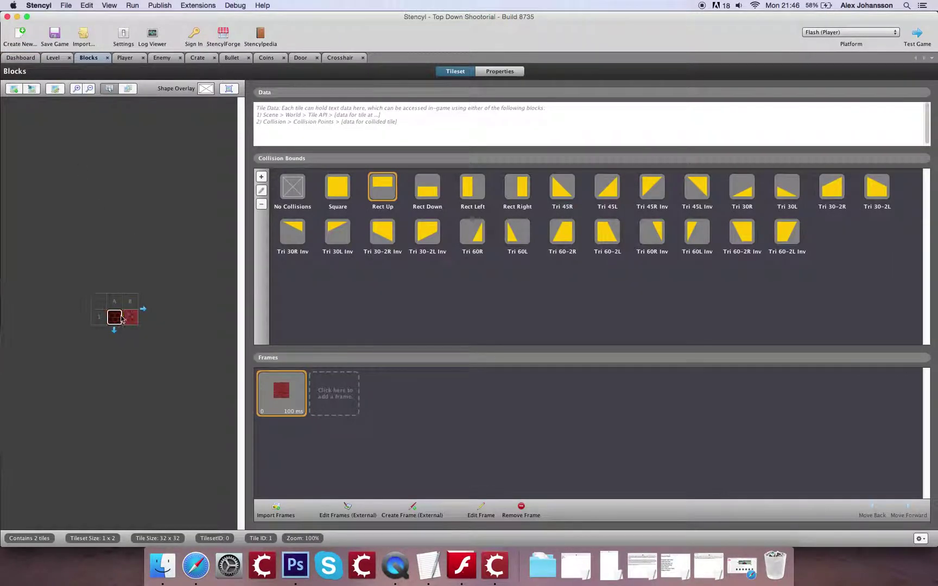
left_click_drag(122, 320, 133, 320)
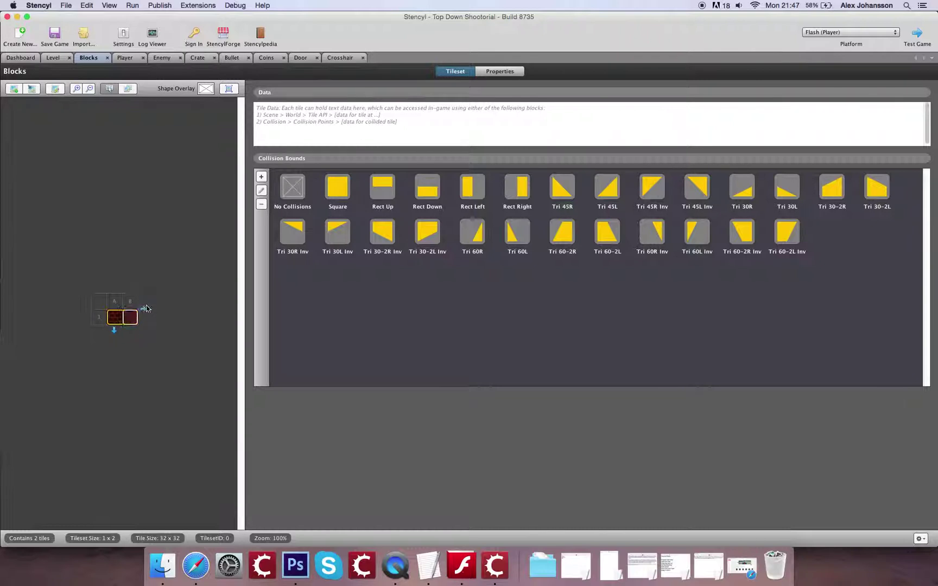
Give brick tile A a Square collision and floor tile B No Collisions.
left_click(111, 319)
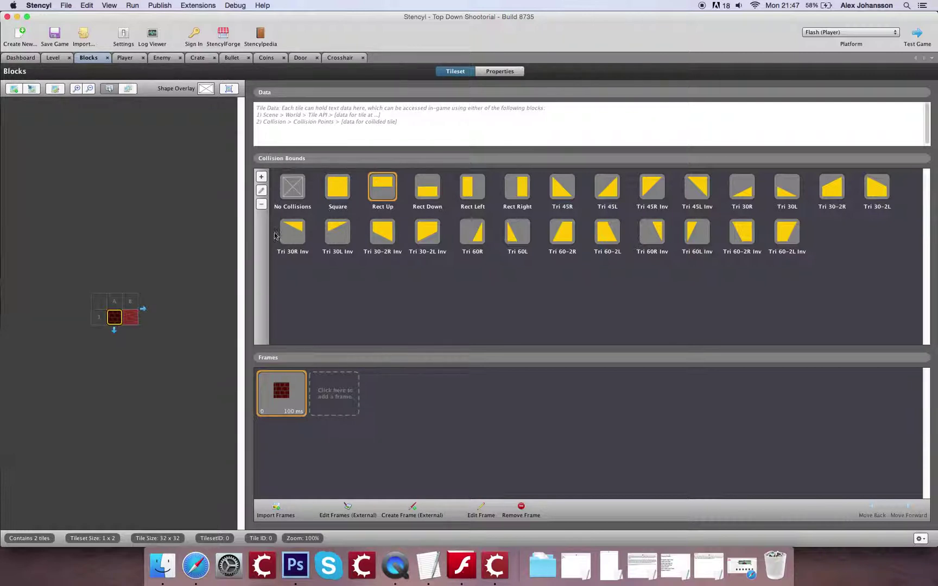
left_click(336, 190)
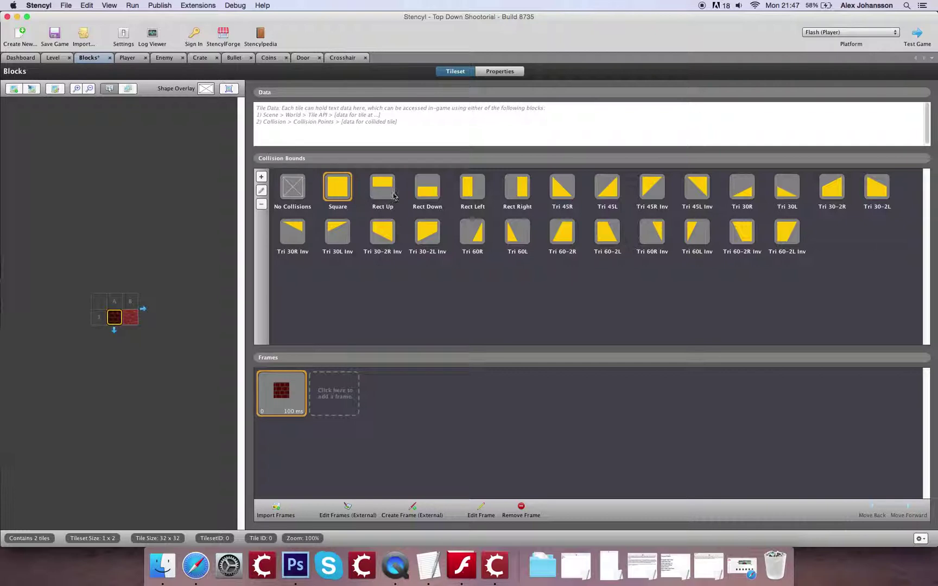
left_click(130, 317)
left_click(292, 190)
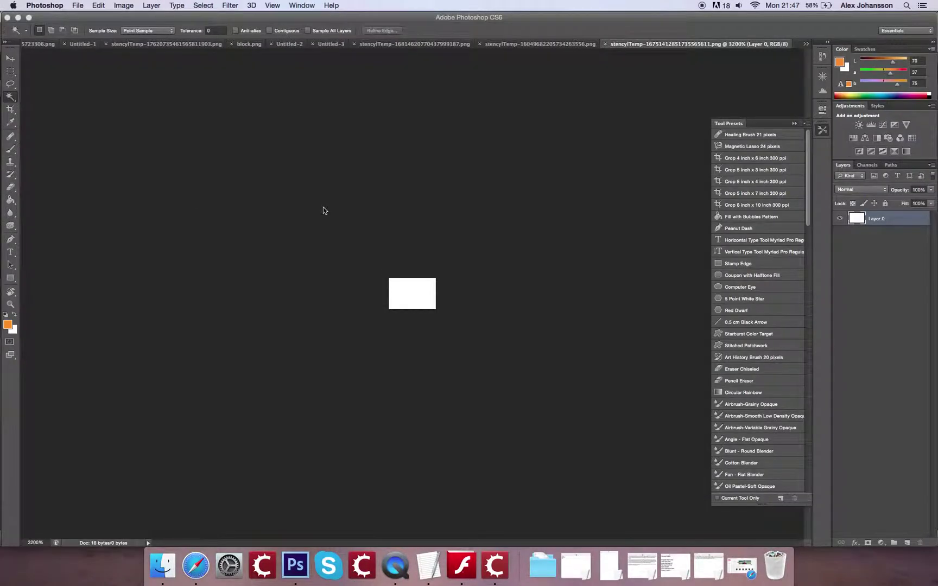
Darken the right-hand floor tile with Hue/Saturation: Saturation -28, Lightness -61.
key("super+0")
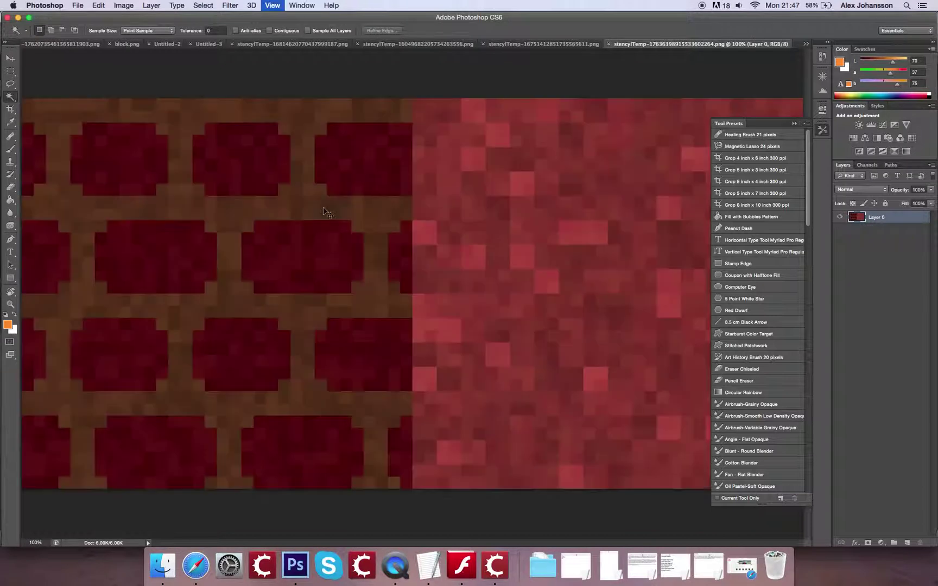
key("super+minus")
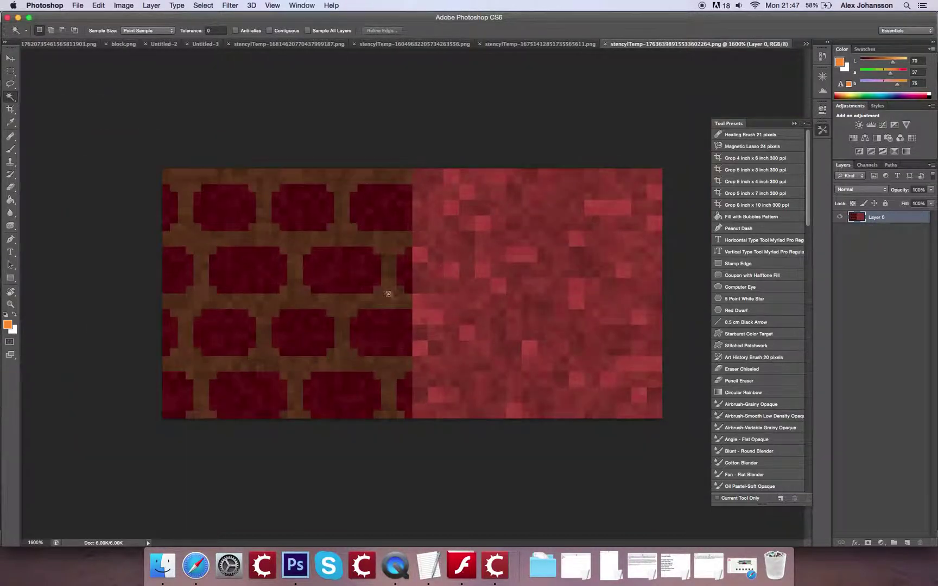
left_click(124, 6)
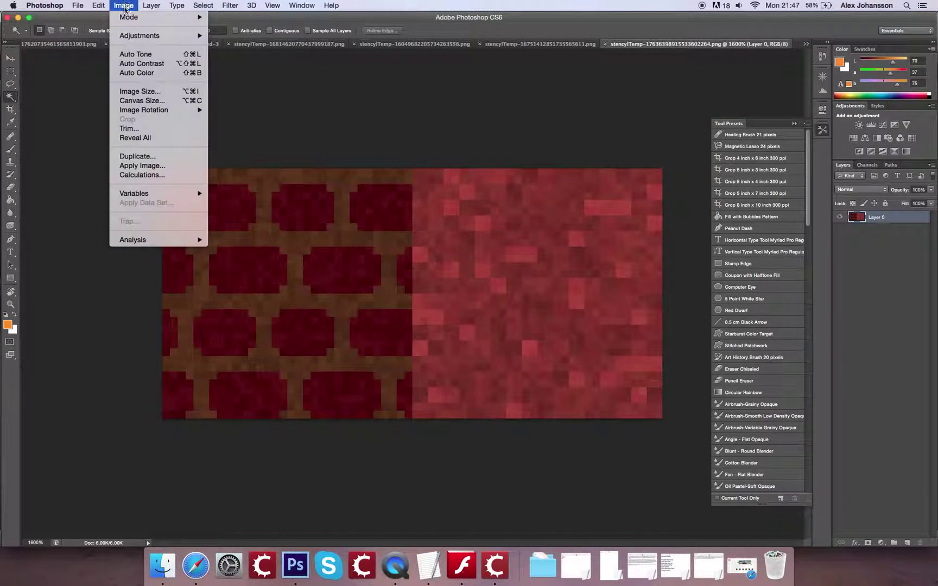
left_click(477, 181)
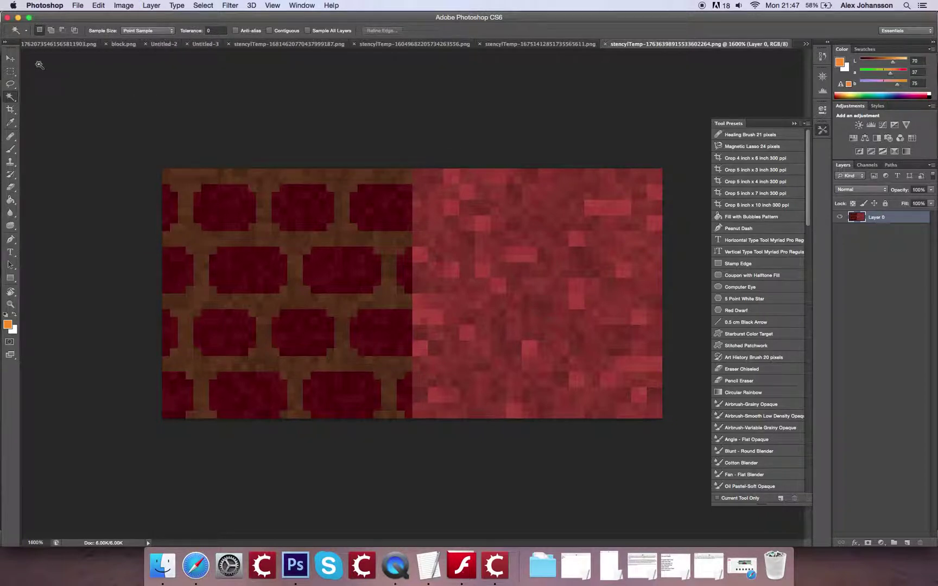
left_click(10, 72)
left_click_drag(412, 169, 728, 429)
key("super+u")
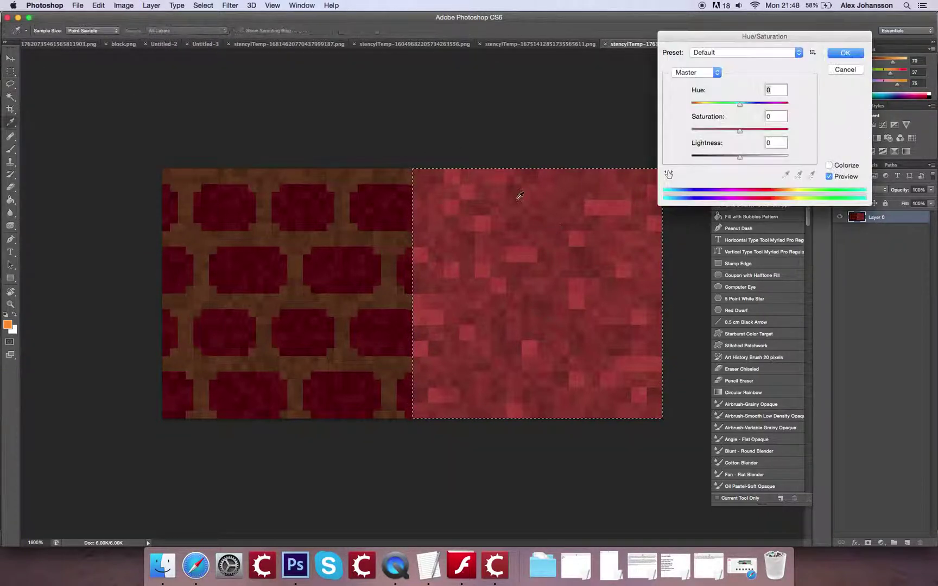
left_click_drag(739, 129, 713, 156)
key("Return")
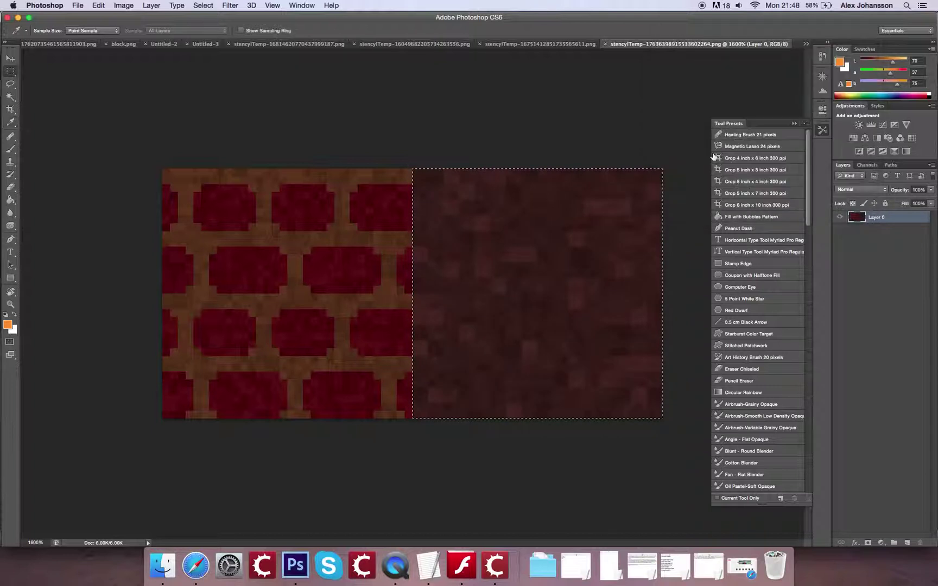
Back in Stencyl, select tile A, save the game and open the Level scene.
left_click(356, 572)
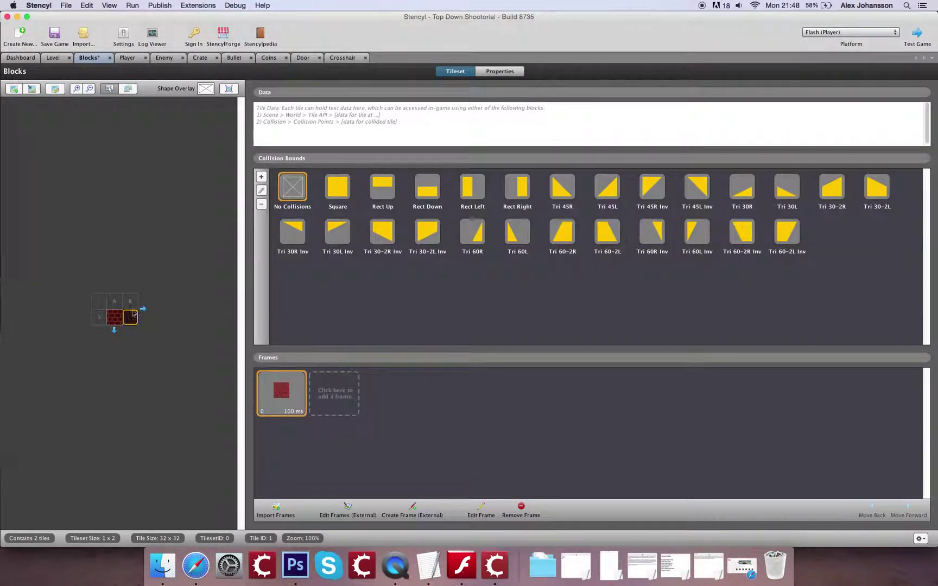
left_click(114, 317)
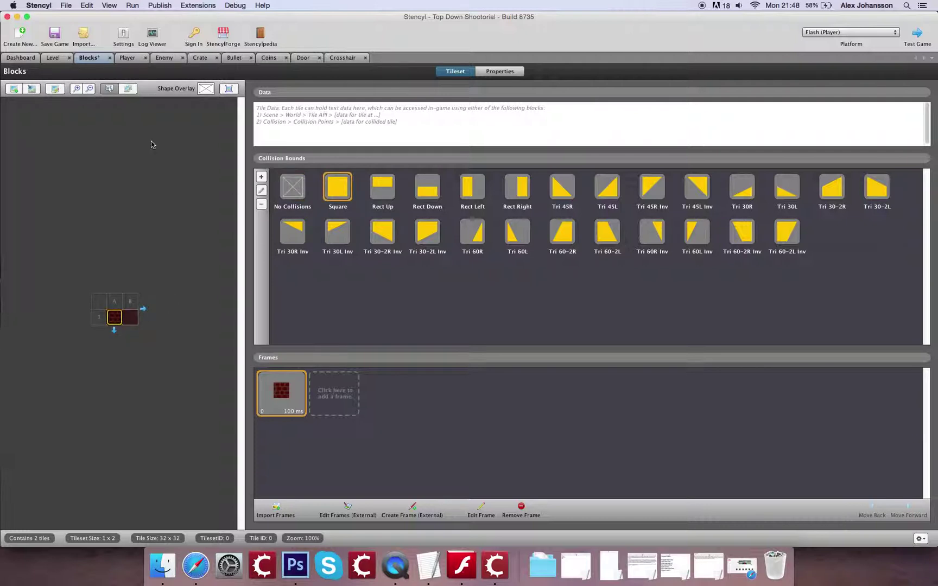
left_click(60, 37)
left_click(53, 57)
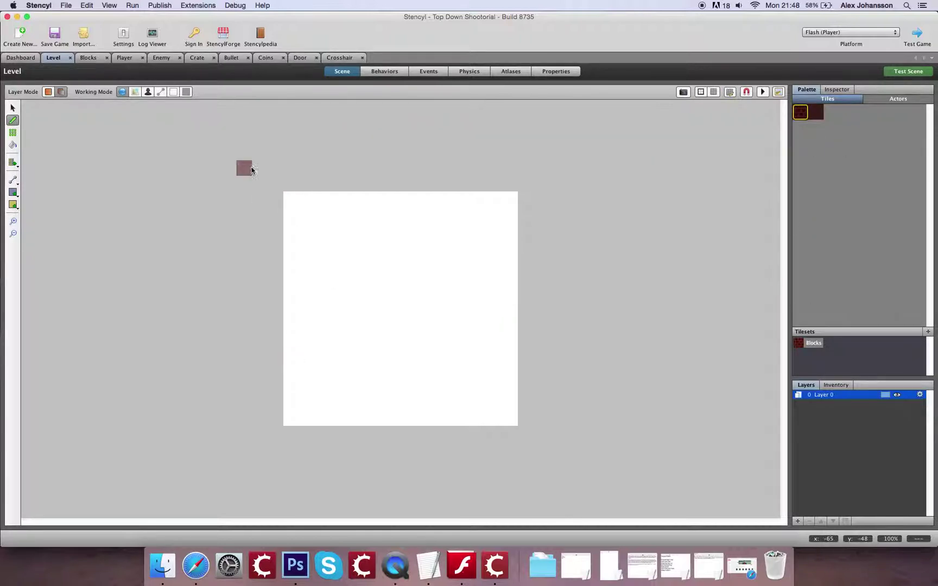
Paint a brick border wall around the Level scene.
left_click(291, 198)
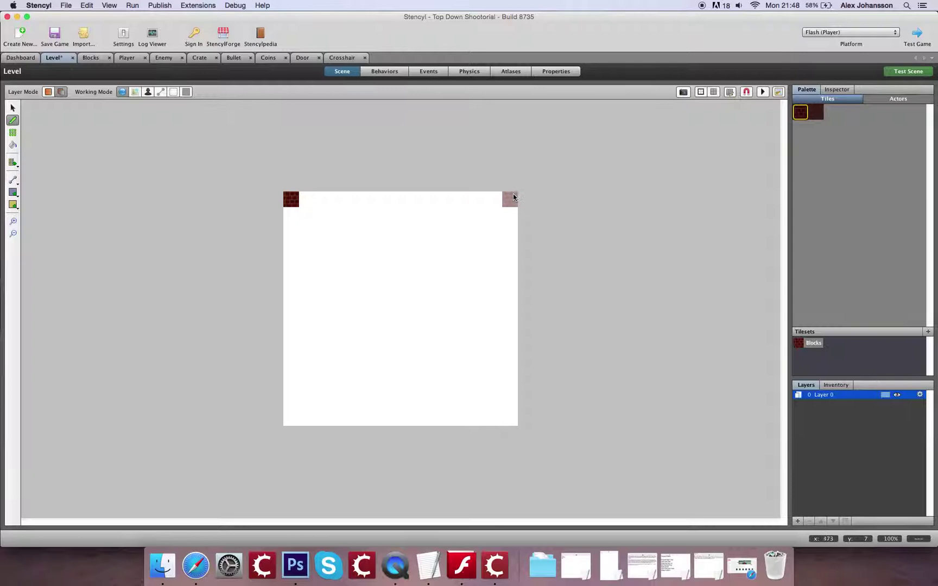
left_click(509, 198, "shift")
left_click(509, 418, "shift")
left_click(292, 418, "shift")
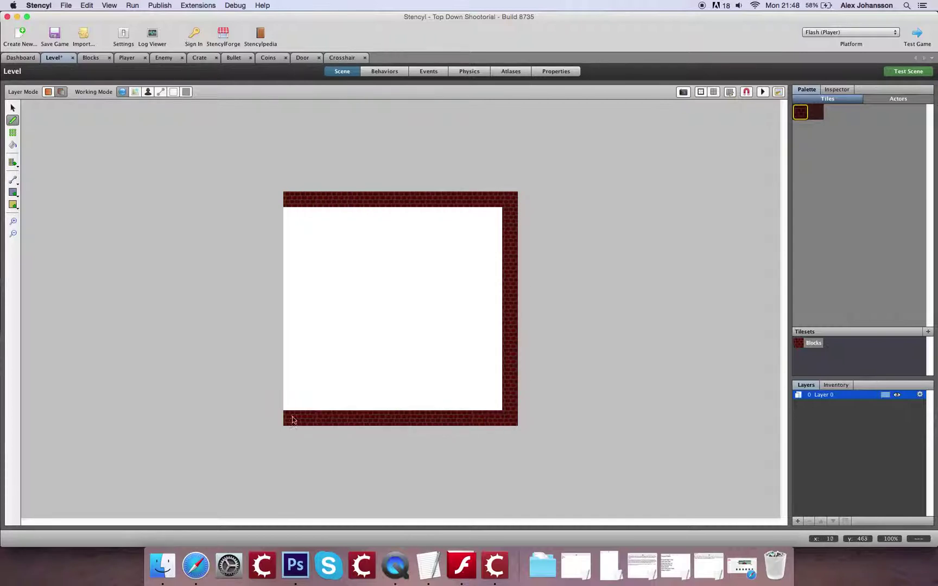
left_click(292, 202, "shift")
Paint 2x2 brick blocks inside the border in a 4×4 grid layout.
left_click(322, 230)
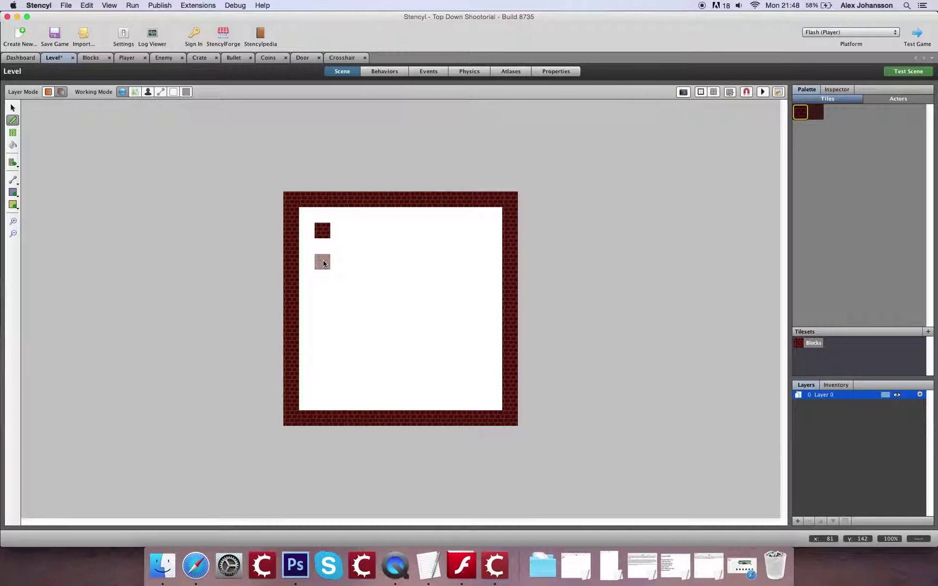
mouse_move(336, 231)
left_mouse_down()
mouse_move(366, 237)
mouse_move(369, 249)
mouse_move(380, 233)
mouse_move(427, 236)
mouse_move(426, 246)
mouse_move(414, 229)
mouse_move(477, 231)
left_mouse_up()
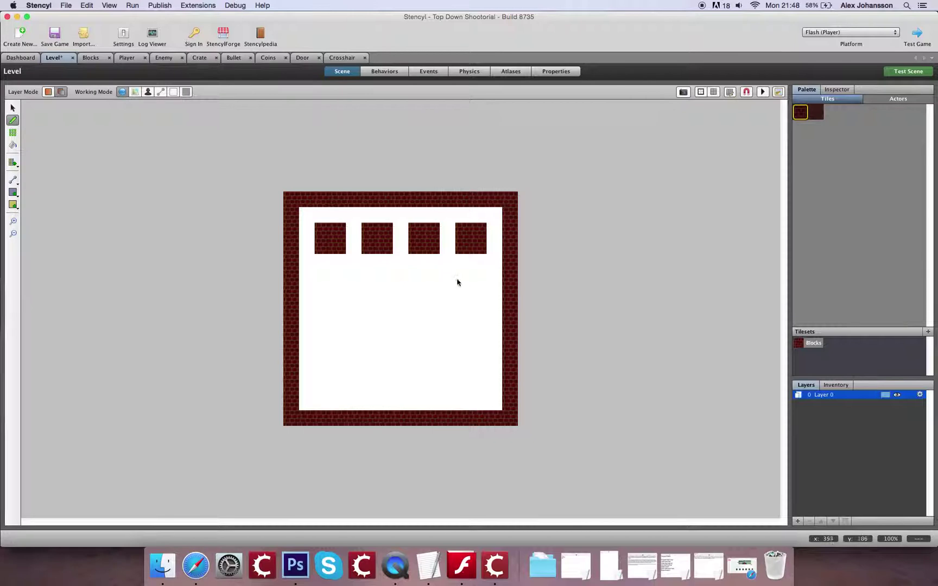
mouse_move(459, 278)
left_mouse_down()
mouse_move(473, 291)
mouse_move(476, 283)
mouse_move(460, 325)
mouse_move(479, 329)
mouse_move(462, 380)
mouse_move(463, 372)
mouse_move(479, 377)
mouse_move(418, 373)
mouse_move(431, 387)
left_mouse_up()
mouse_move(375, 372)
left_mouse_down()
mouse_move(380, 387)
mouse_move(383, 373)
left_mouse_up()
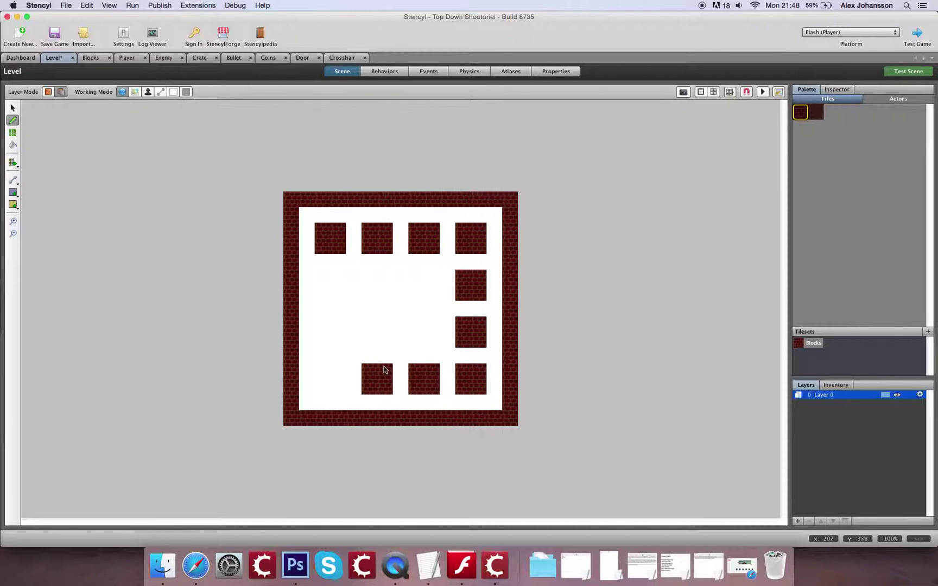
mouse_move(321, 371)
left_mouse_down()
mouse_move(324, 385)
mouse_move(333, 373)
mouse_move(332, 386)
left_mouse_up()
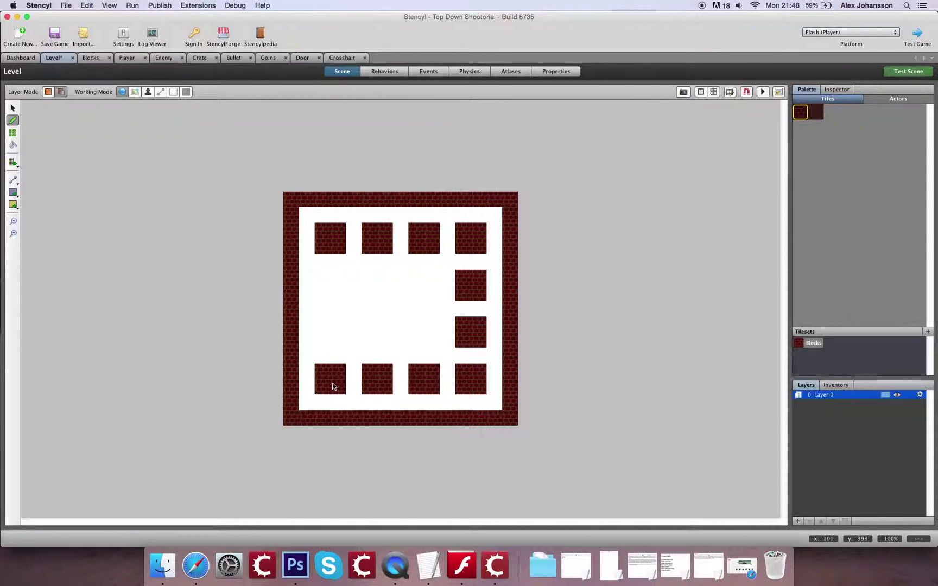
mouse_move(322, 323)
left_mouse_down()
mouse_move(322, 339)
mouse_move(335, 317)
left_mouse_up()
mouse_move(321, 274)
left_mouse_down()
mouse_move(339, 290)
mouse_move(367, 278)
mouse_move(370, 290)
mouse_move(381, 275)
mouse_move(393, 291)
mouse_move(432, 282)
mouse_move(435, 292)
mouse_move(417, 290)
mouse_move(413, 320)
mouse_move(426, 334)
mouse_move(421, 326)
mouse_move(375, 325)
mouse_move(386, 344)
left_mouse_up()
Place three Door actors along the room's top edge.
left_click(895, 99)
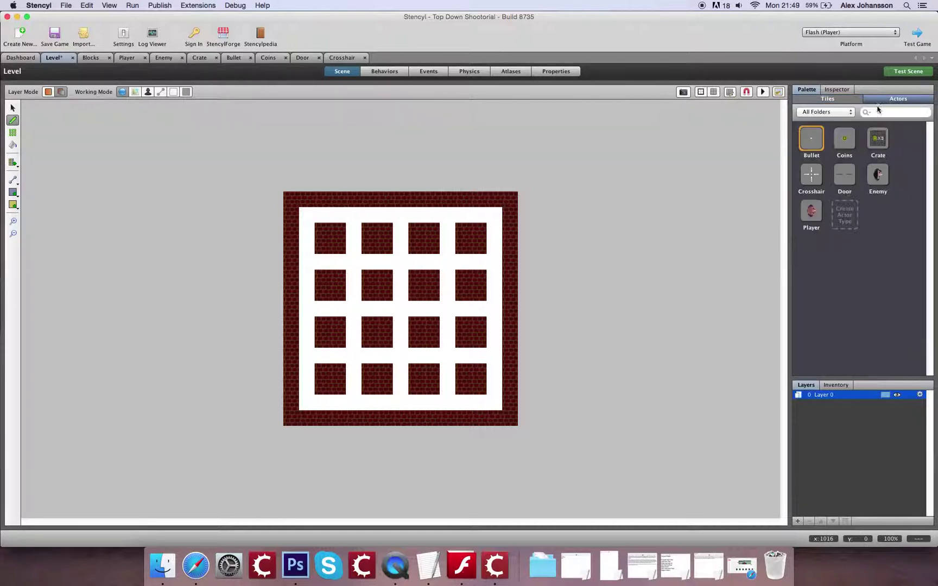
left_click(842, 175)
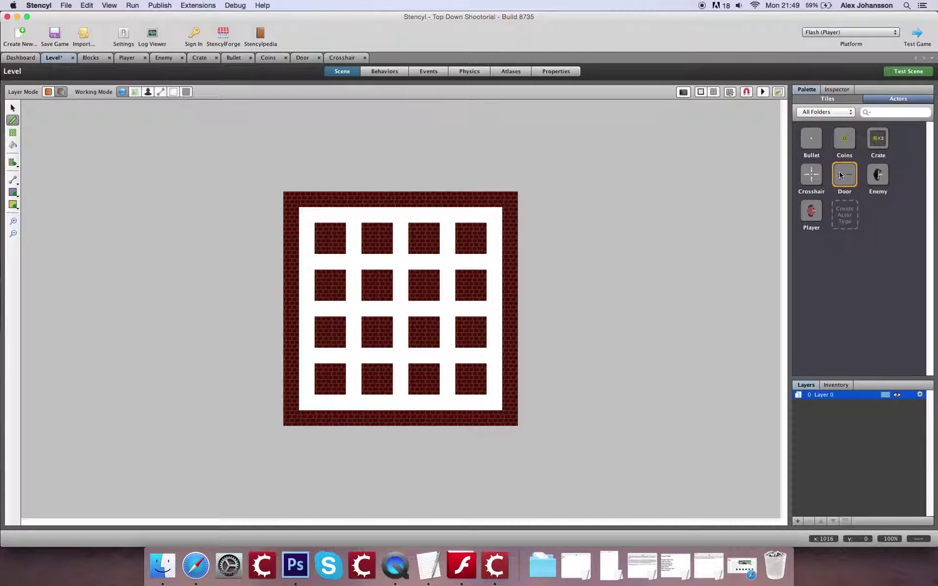
left_click(348, 216)
left_click(396, 217)
left_click(446, 218)
Place the Player at the scene centre and Crates in the top-row gaps.
left_click(805, 212)
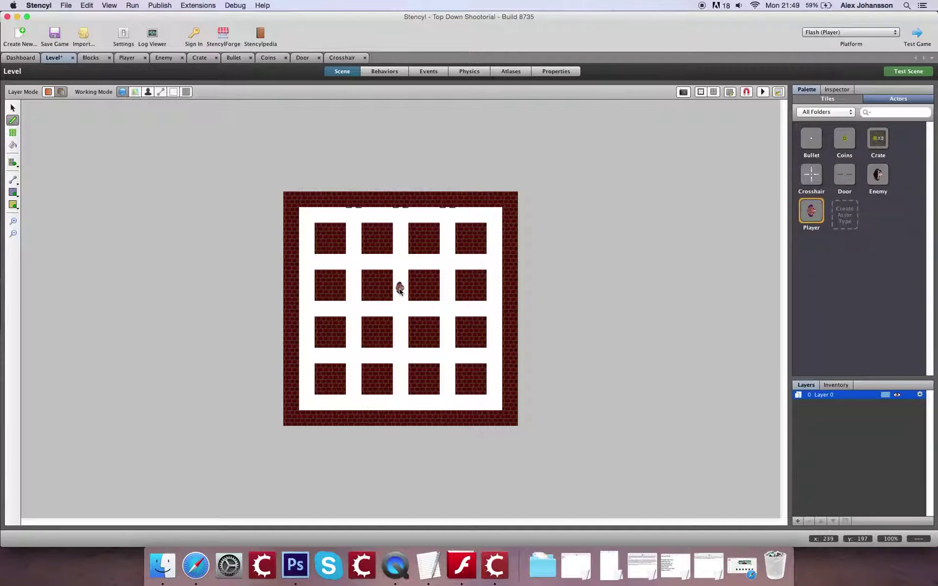
left_click(400, 309)
left_click(878, 140)
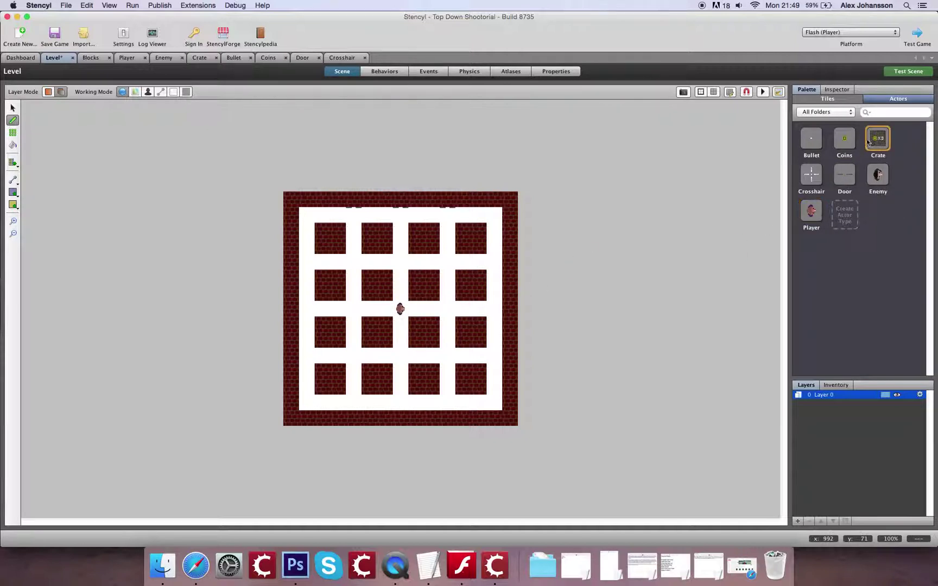
left_click(355, 247)
left_click(400, 247)
left_click(446, 247)
left_click(527, 247)
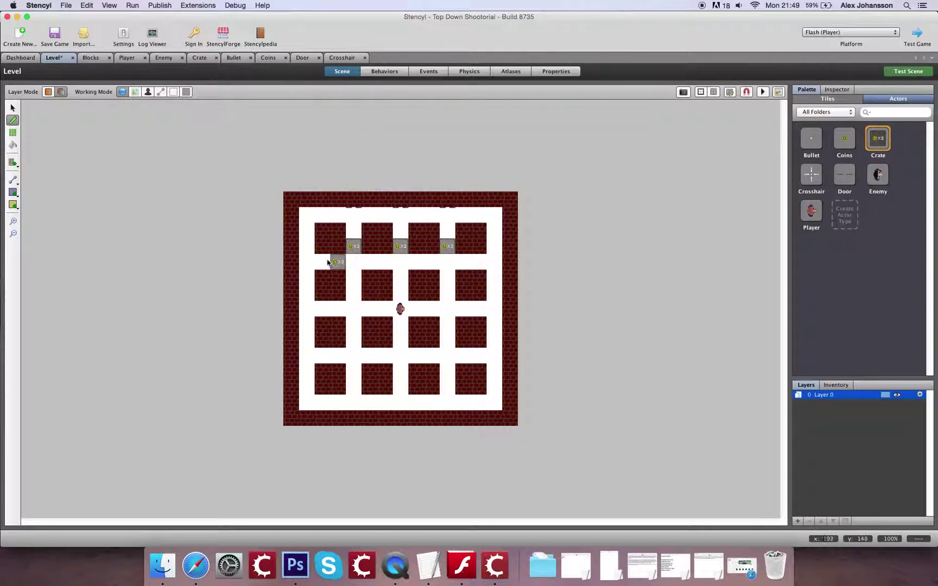
Place Crates in the left, right and inner gaps between brick blocks.
left_click(344, 269)
left_click(470, 270)
left_click(469, 315)
left_click(468, 362)
left_click(388, 360)
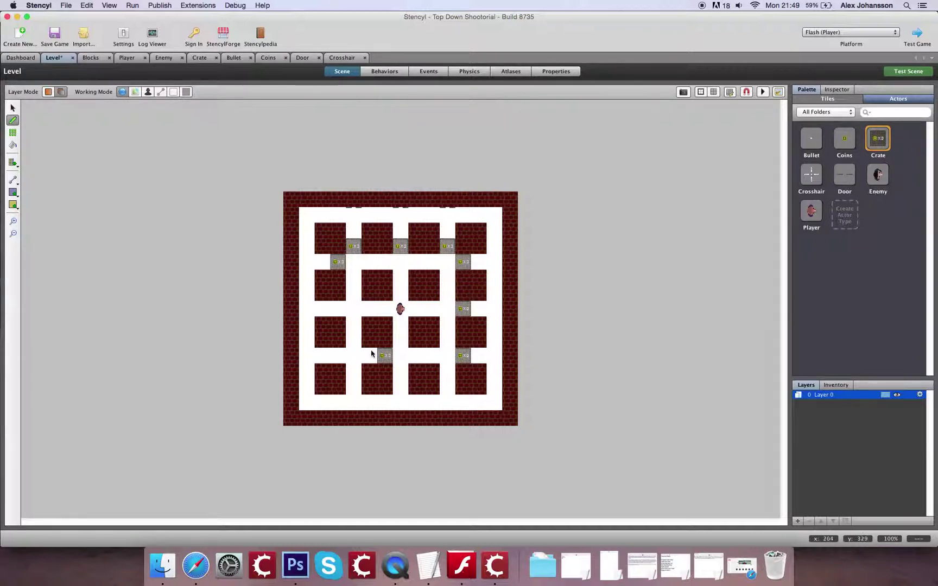
left_click(344, 363)
left_click(344, 316)
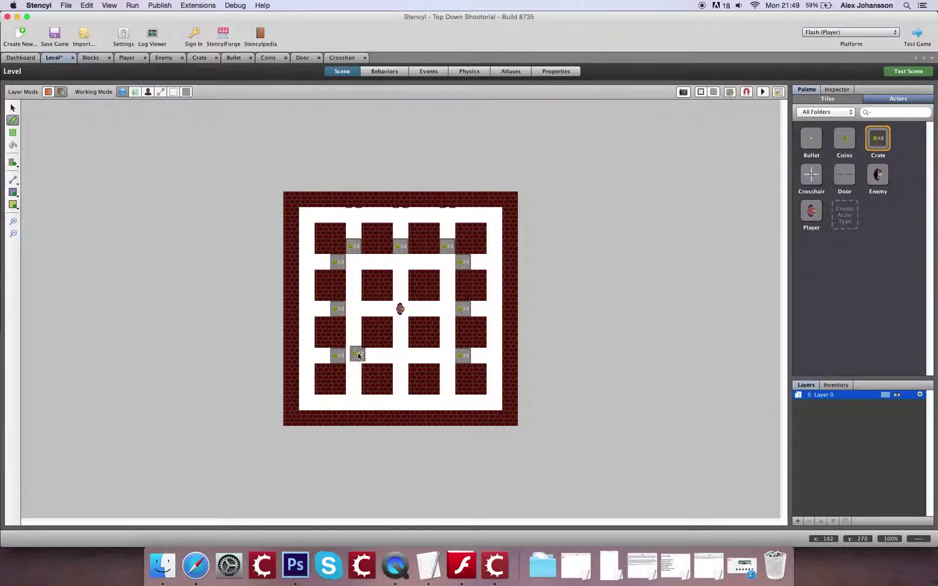
Fill the bottom-row gaps with Crates and undo the extra inner crate.
left_click(354, 375)
left_click(400, 373)
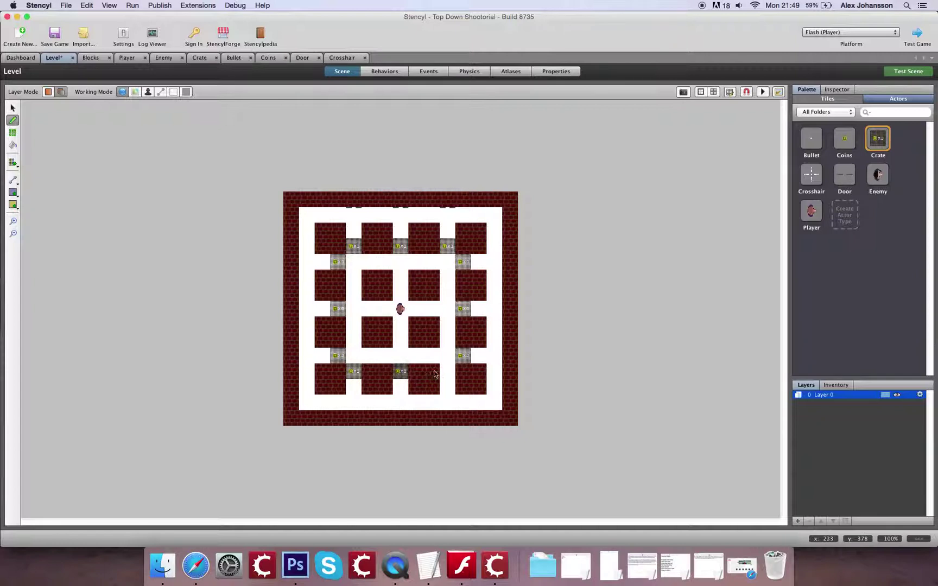
left_click(448, 373)
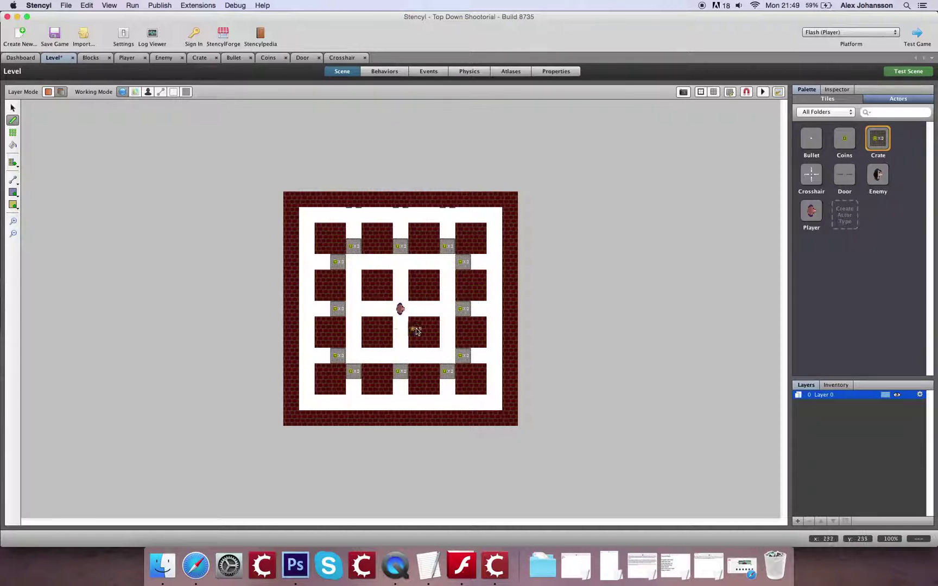
left_click(398, 339)
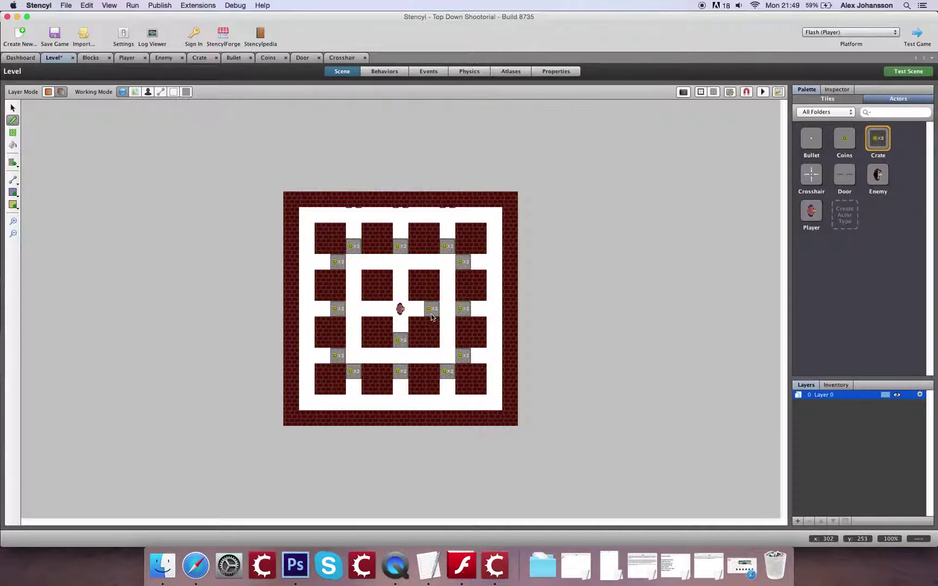
key("super+z")
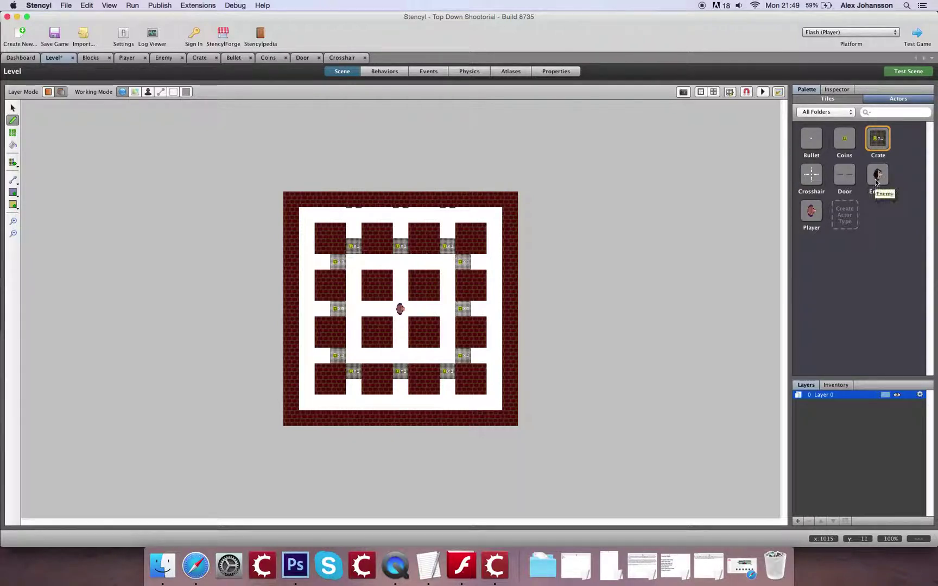
left_click(811, 174)
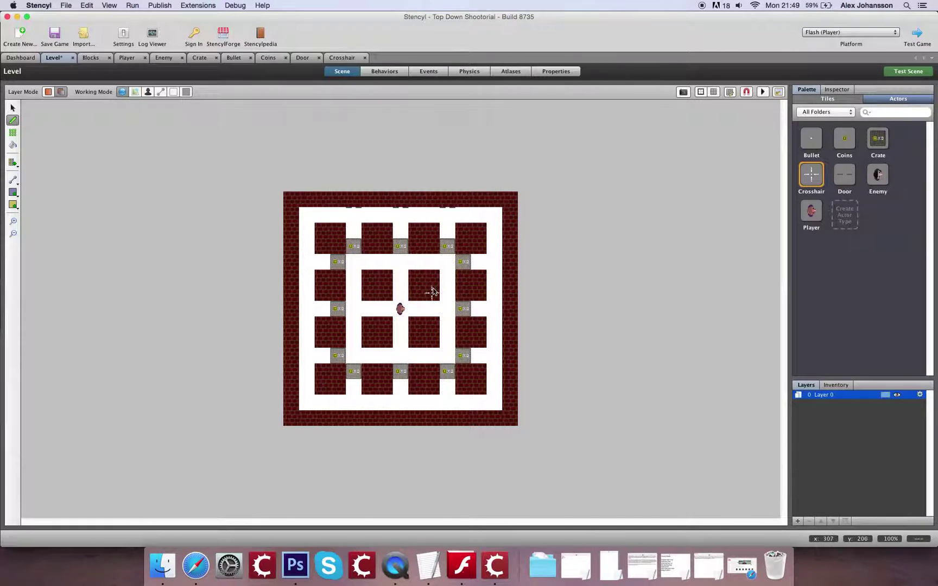
Place the Crosshair just up and to the right of the Player.
left_click(433, 291)
left_click(797, 521)
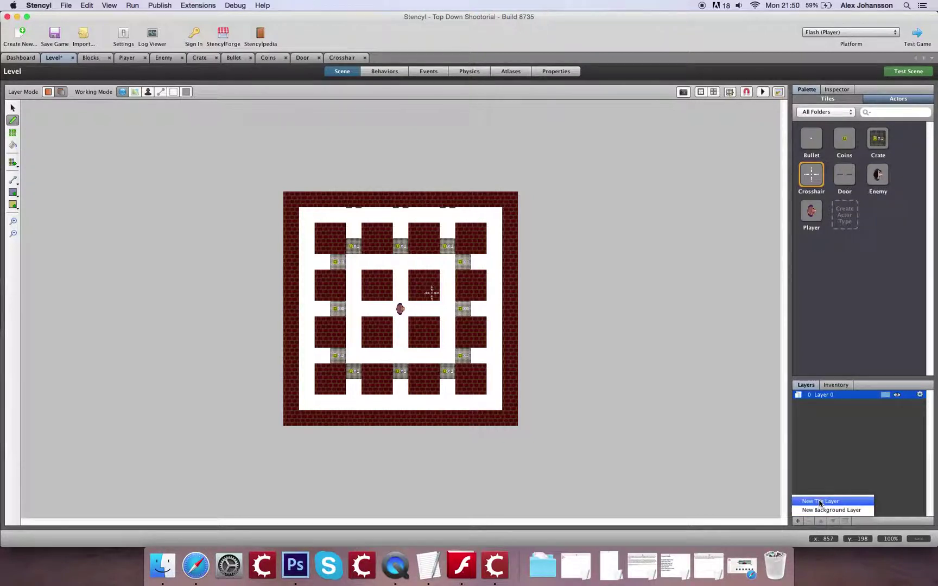
Add a new tile layer, Layer 1, below Layer 0 and ready the Blocks tiles for painting.
left_click(820, 503)
left_click(834, 521)
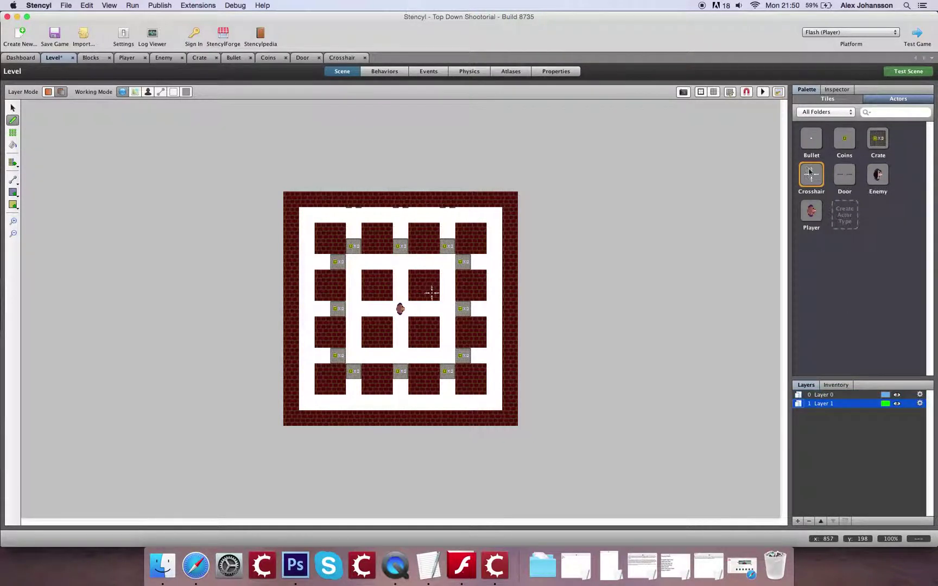
left_click(837, 100)
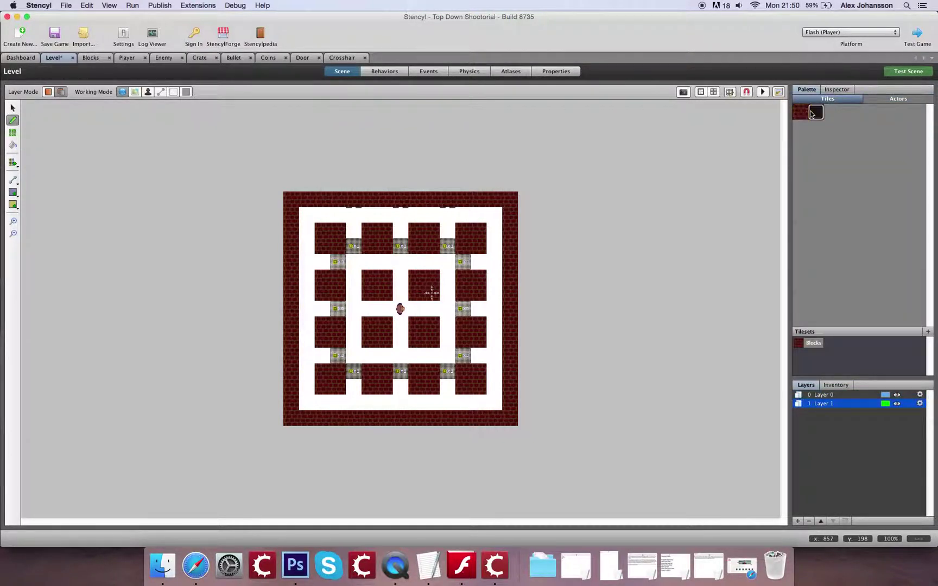
key("s")
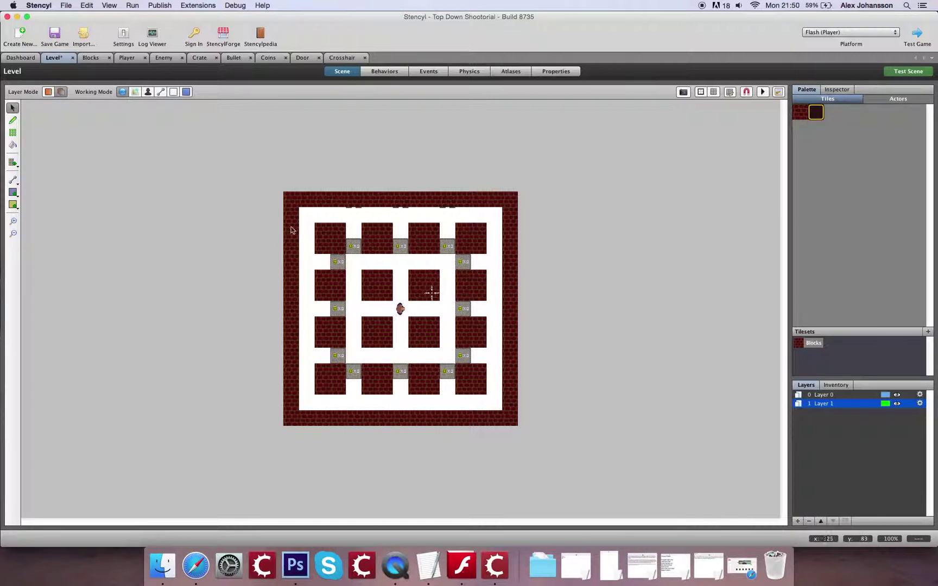
left_click(12, 120)
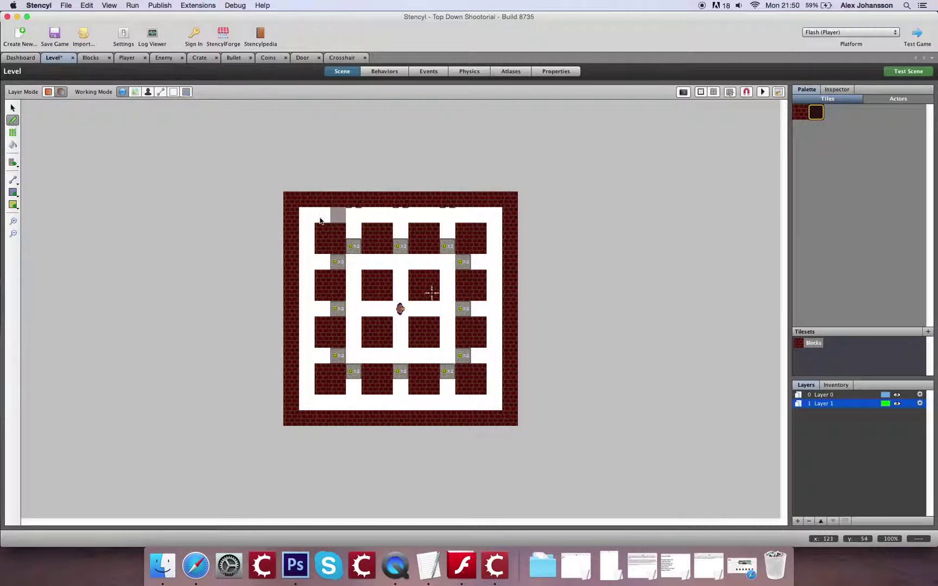
Paint dark floor tiles along the four outer corridors, the left inner corridor and lower inner row.
left_click_drag(307, 215, 493, 215)
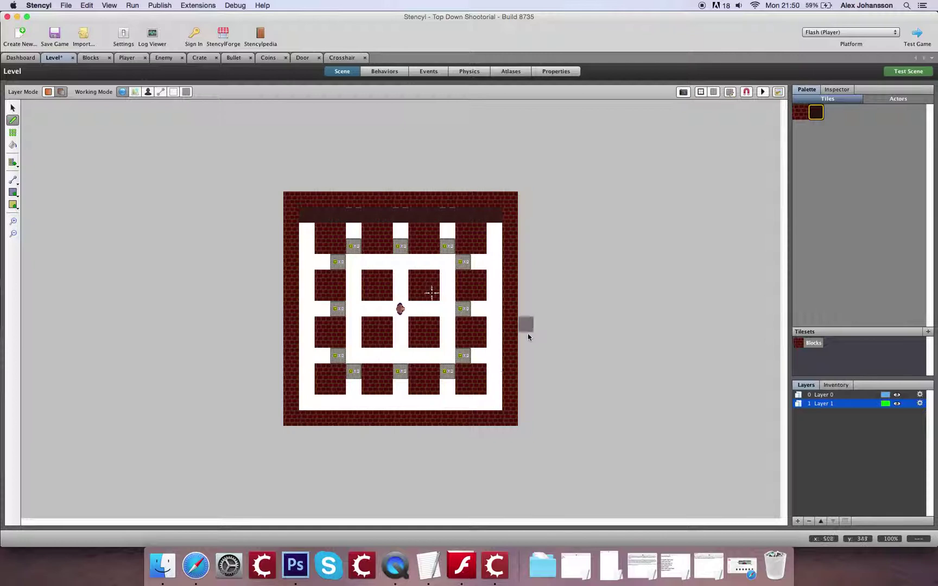
left_click(493, 402, "shift")
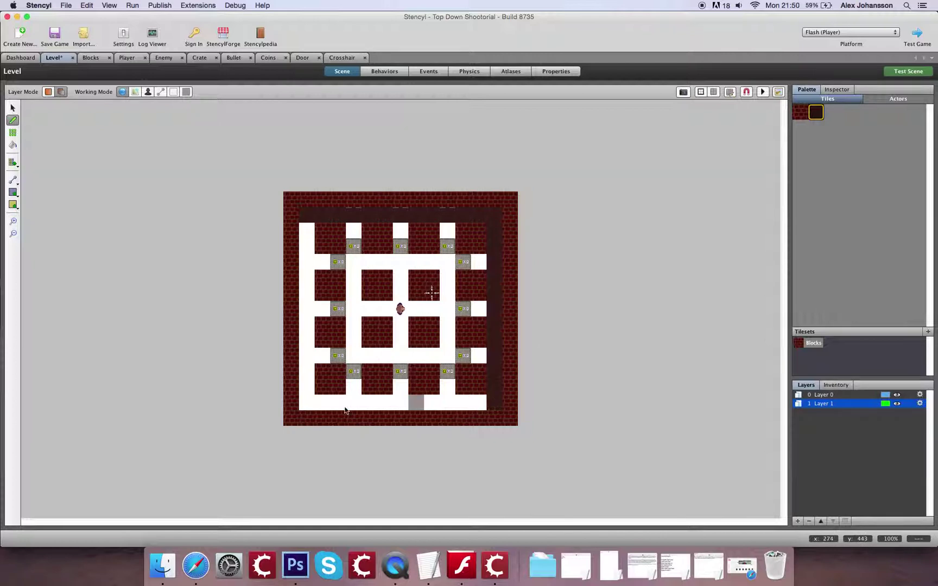
left_click(307, 402, "shift")
left_click(307, 231, "shift")
left_click(354, 230)
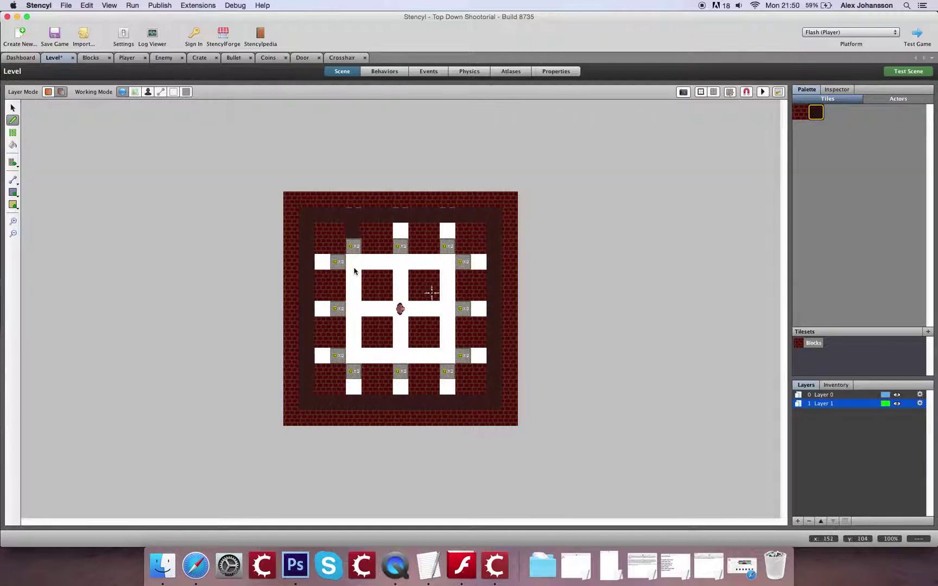
left_click(355, 385, "shift")
left_click(321, 358)
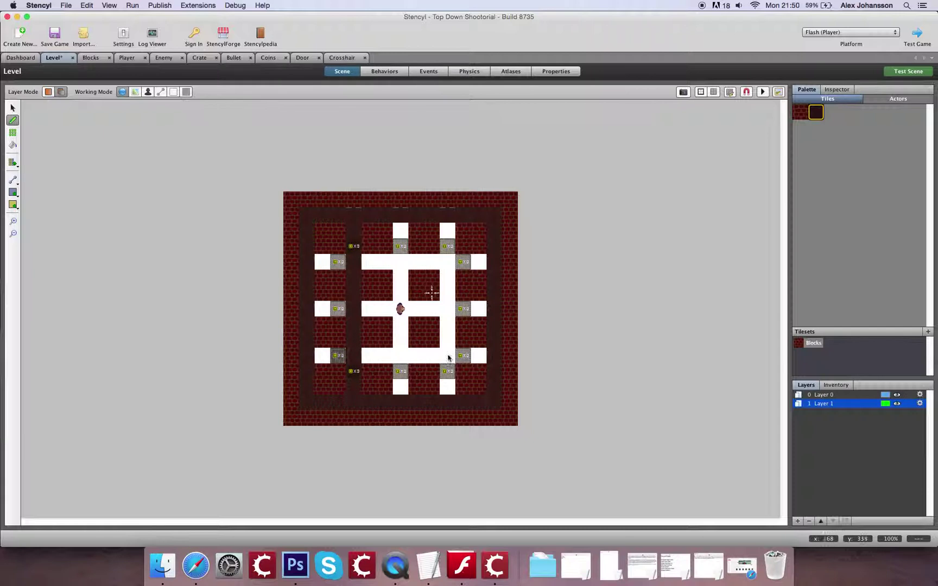
left_click(477, 355, "shift")
Fill the right and middle inner corridors and the middle and upper rows with dark tiles.
left_click(447, 231)
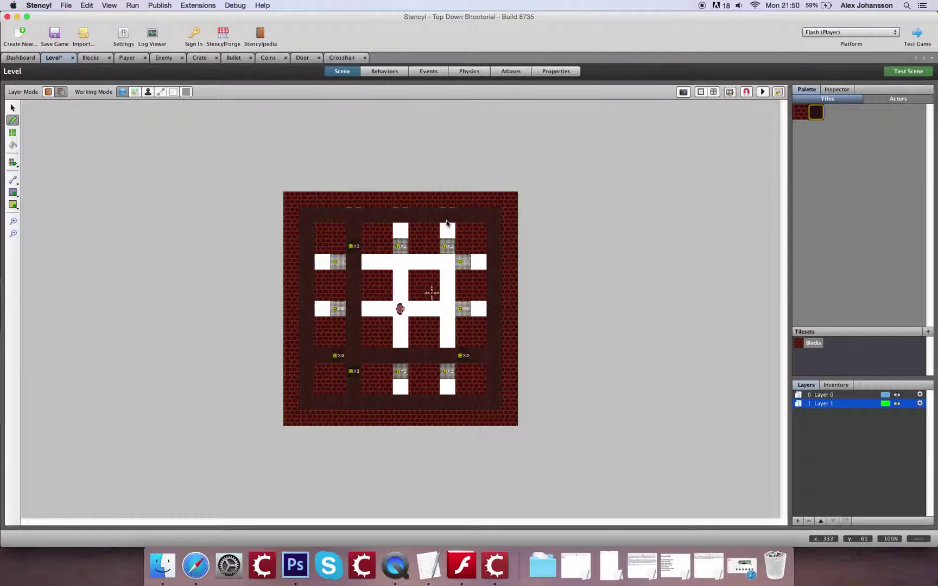
left_click(447, 387, "shift")
left_click(400, 230)
left_click(399, 387, "shift")
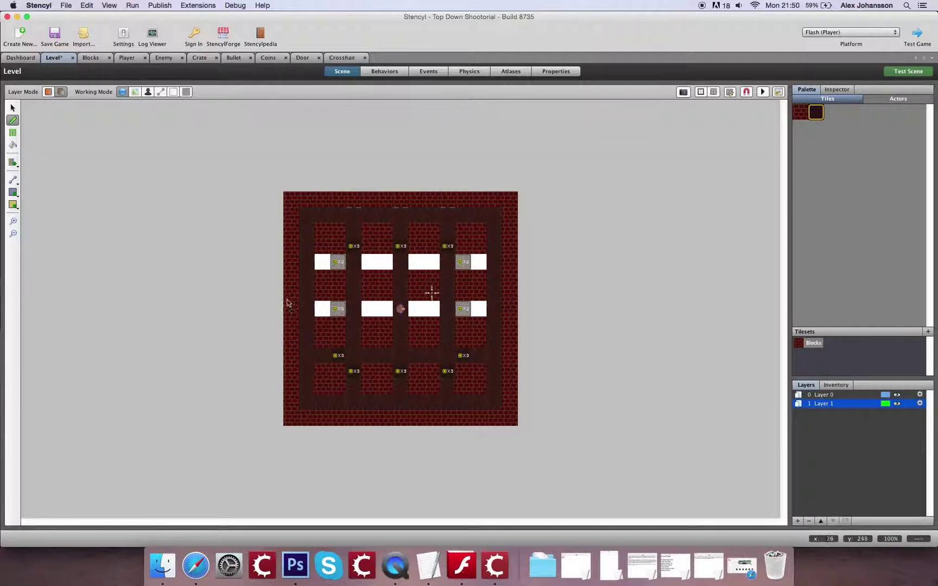
left_click(333, 309)
left_click(485, 311, "shift")
left_click(478, 262)
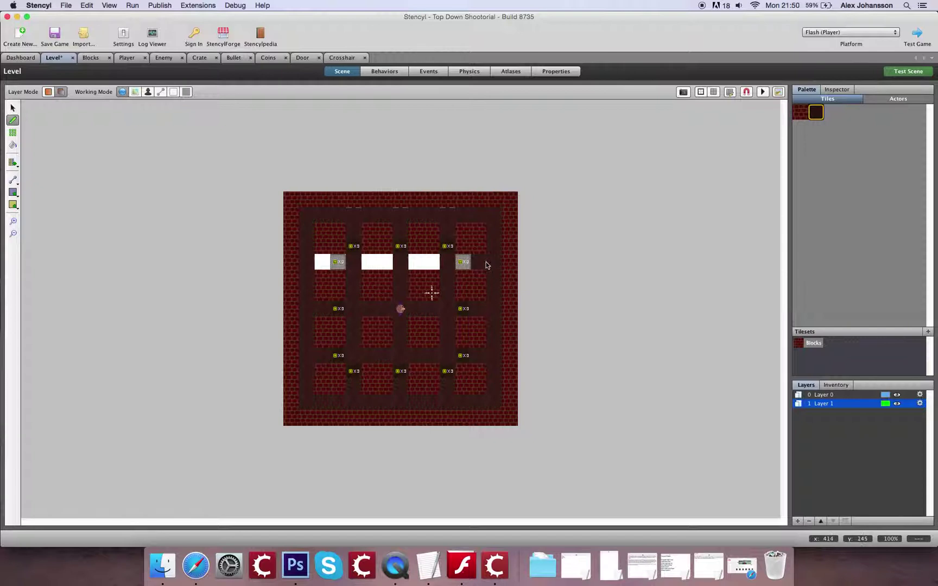
left_click(322, 262, "shift")
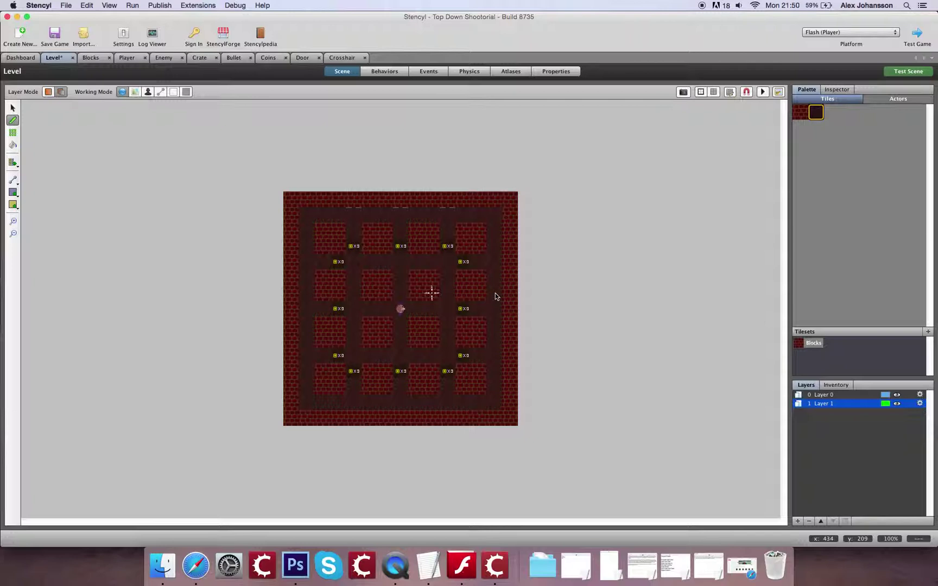
left_click(13, 108)
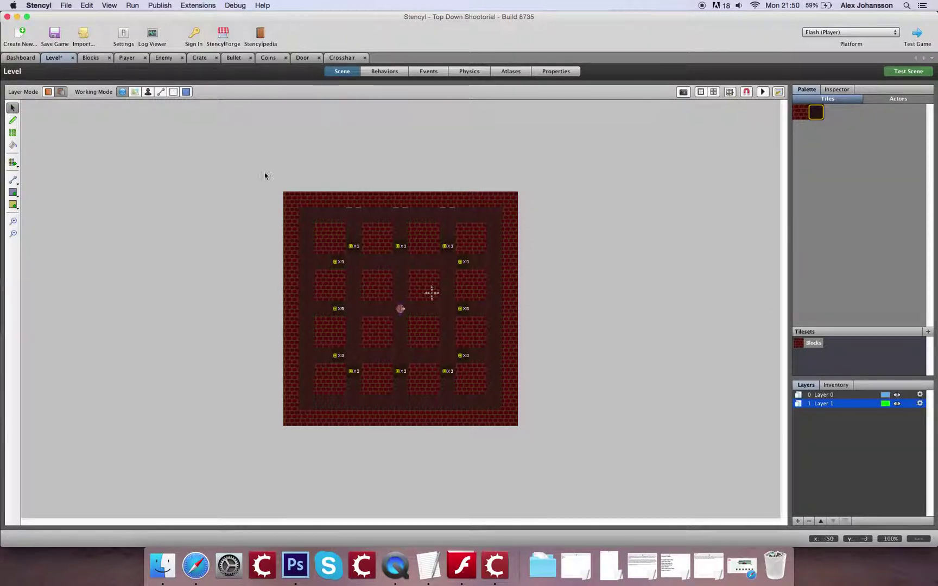
Select the left column of coin actors and nudge it two steps left.
left_click_drag(327, 172, 339, 441)
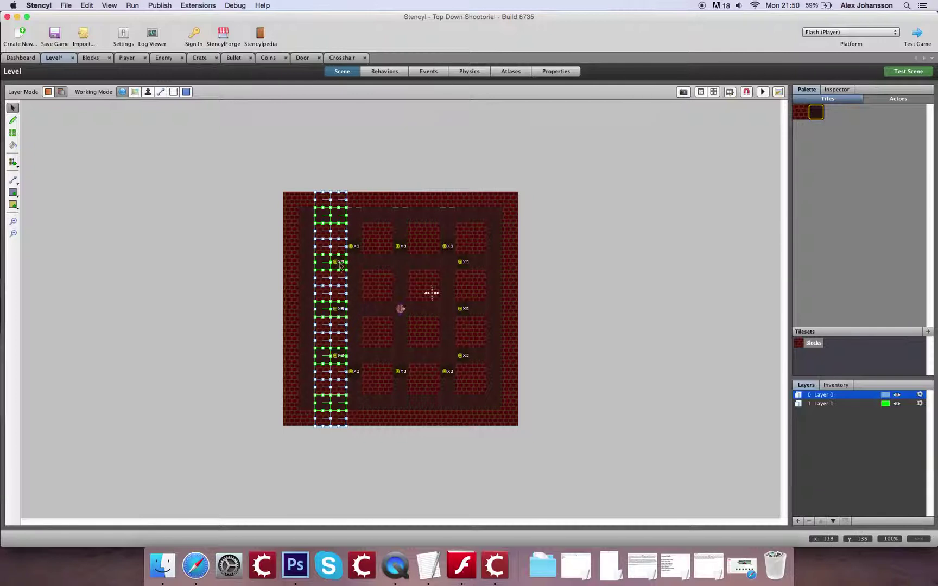
left_click(568, 313)
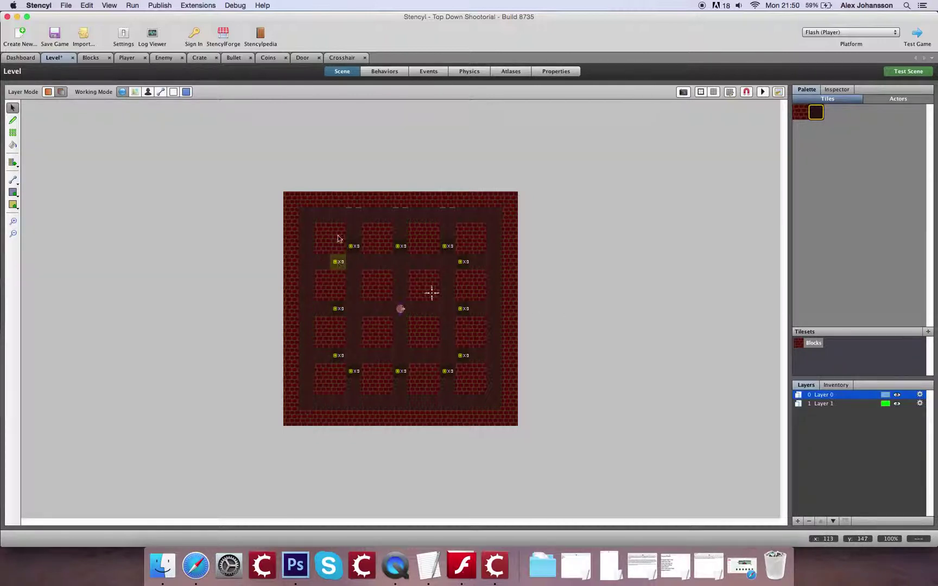
left_click_drag(332, 168, 343, 433)
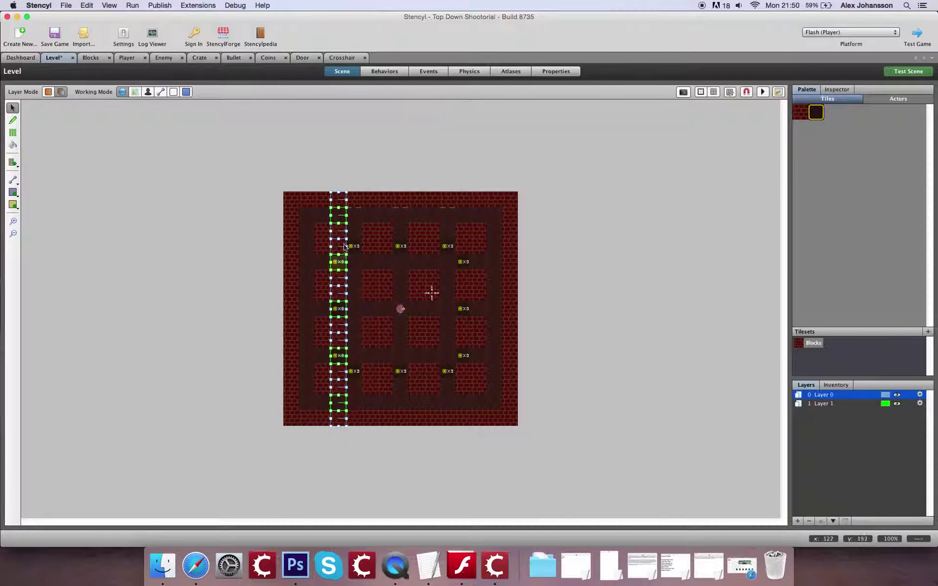
left_click(148, 92)
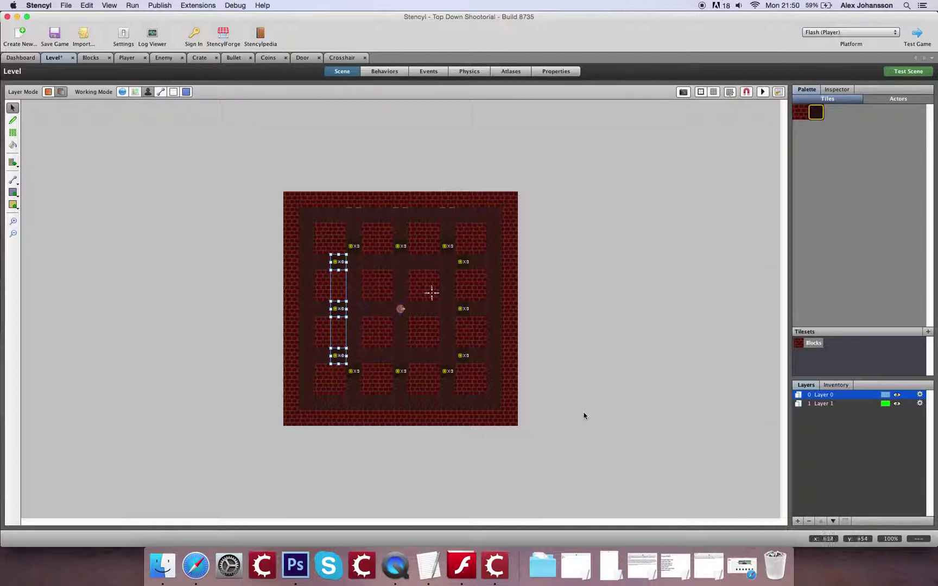
key("Left")
key("Left")
key("Left")
key("Left")
key("Left")
key("Left")
key("Left")
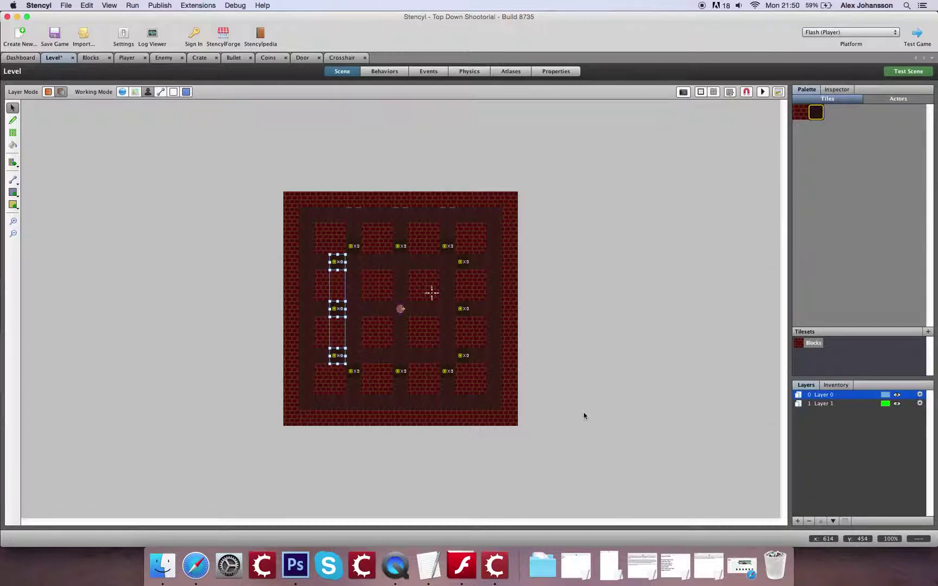
key("Left")
key("Left")
key("Left")
key("Left")
key("Left")
key("Left")
key("Left")
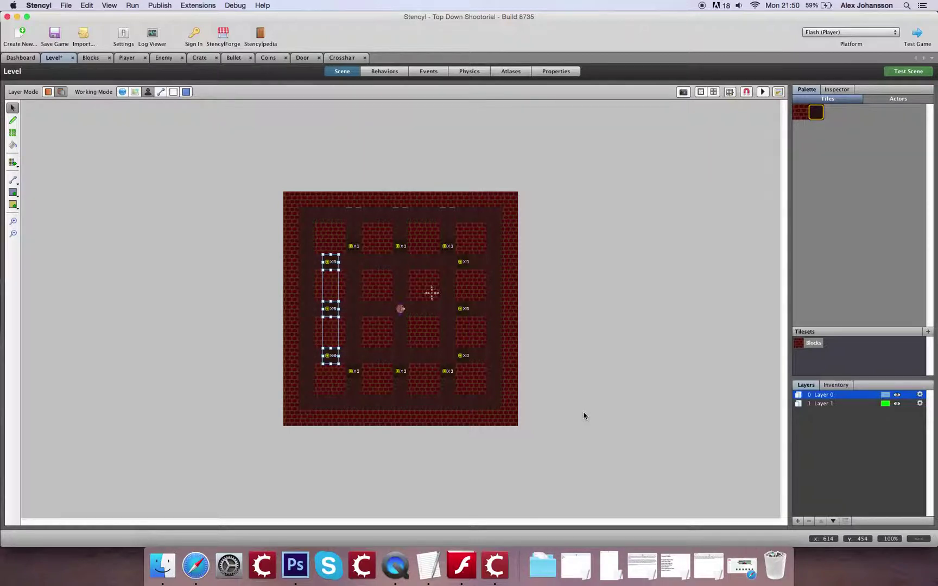
Nudge the right column of coins right and the bottom row of coins down.
left_click_drag(513, 177, 464, 389)
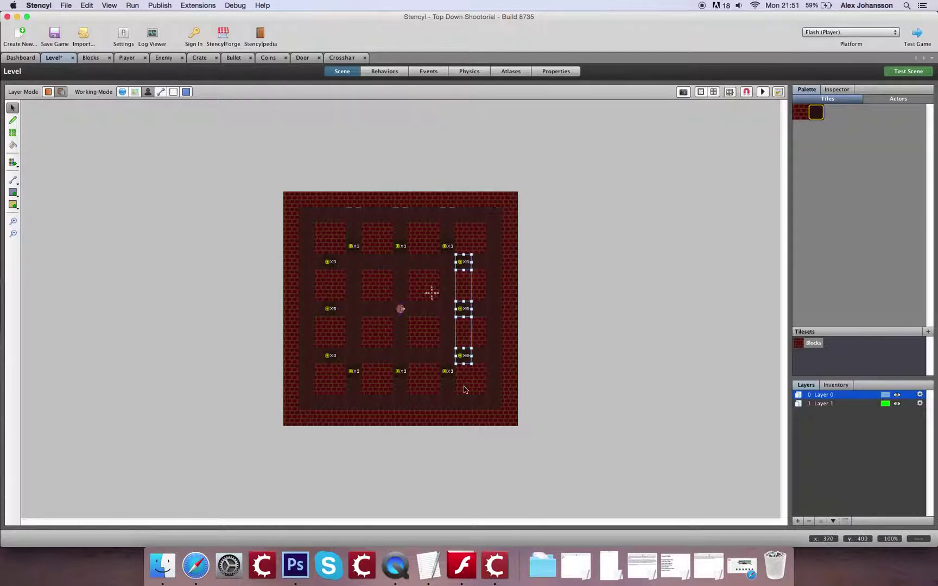
key("Right")
key("Right")
key("Right")
key("Right")
key("Right")
key("Right")
key("Right")
key("Right")
key("Right")
key("Right")
key("Right")
key("Right")
key("Right")
key("Right")
key("Right")
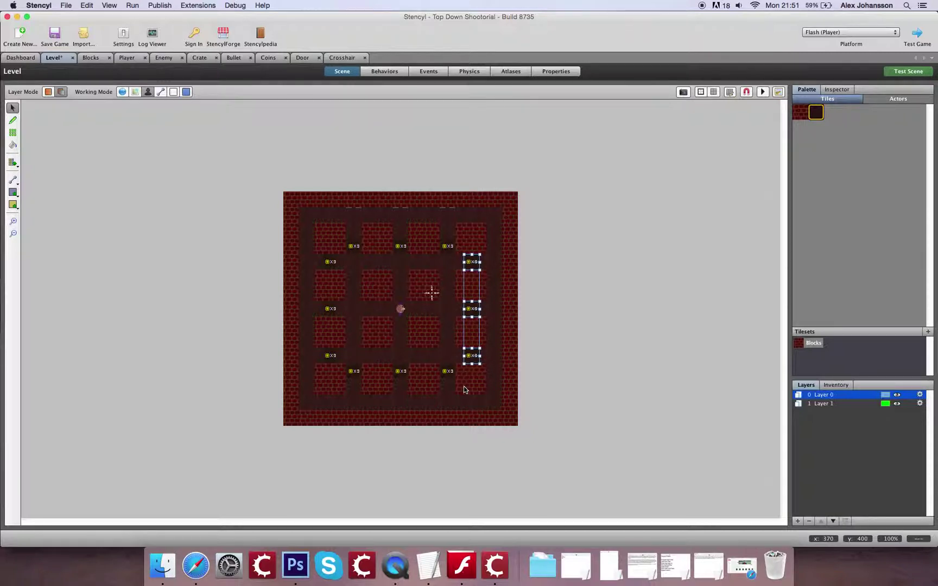
left_click(539, 269)
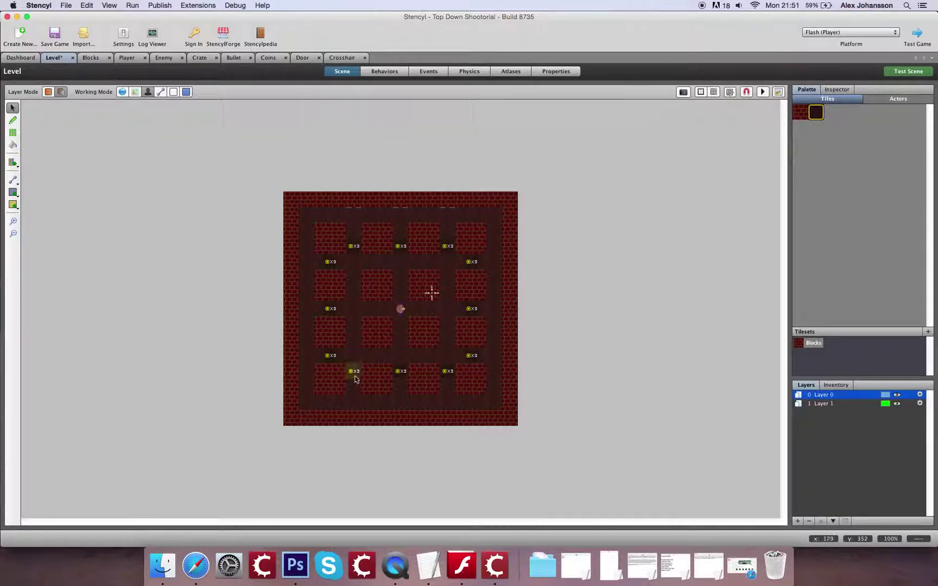
left_click_drag(334, 362, 458, 393)
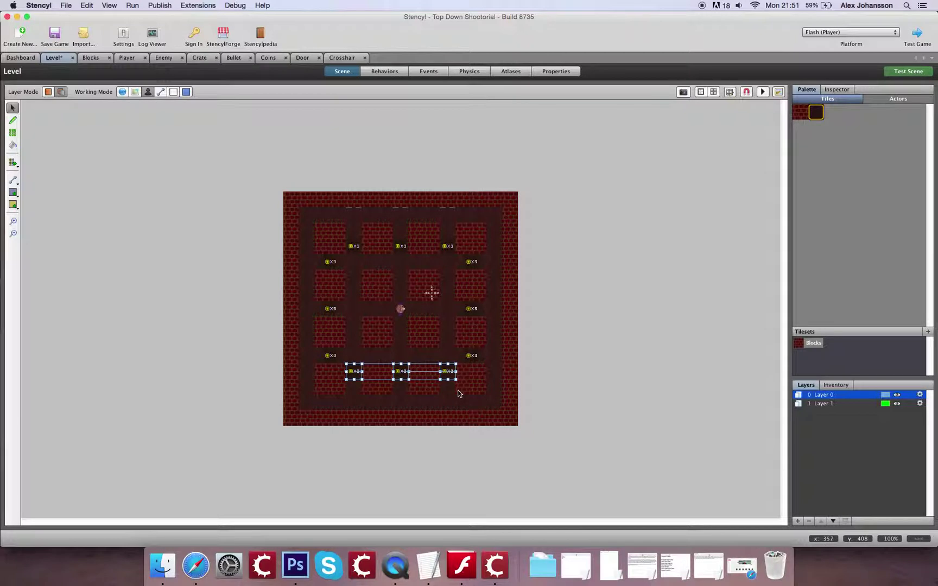
key("Down")
key("Down")
key("Down")
key("Down")
key("Down")
key("Down")
key("Down")
key("Down")
key("Down")
key("Down")
key("Down")
key("Down")
key("Down")
key("Down")
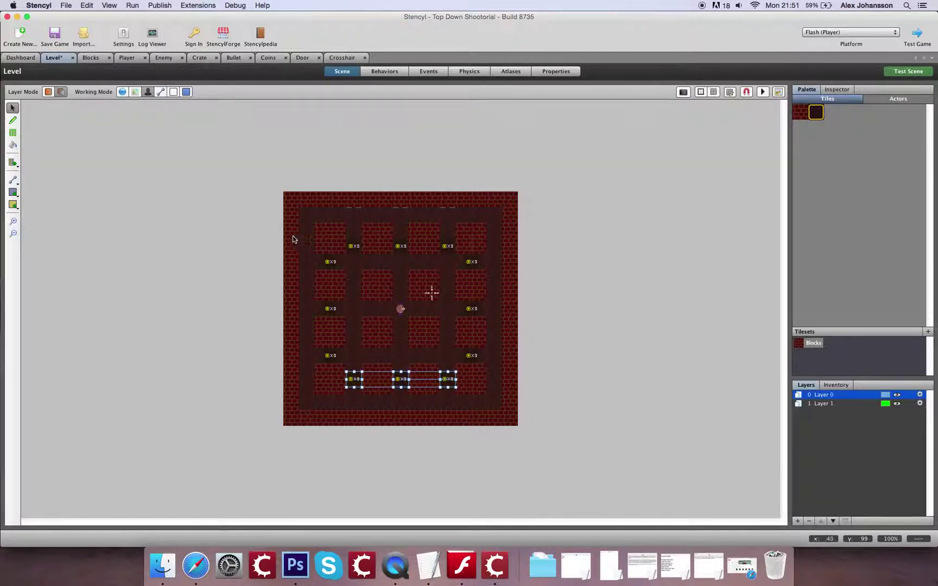
Nudge the top row of coins up two steps, then save the game.
left_click_drag(293, 239, 492, 248)
key("Up")
key("Up")
key("Up")
key("Up")
key("Up")
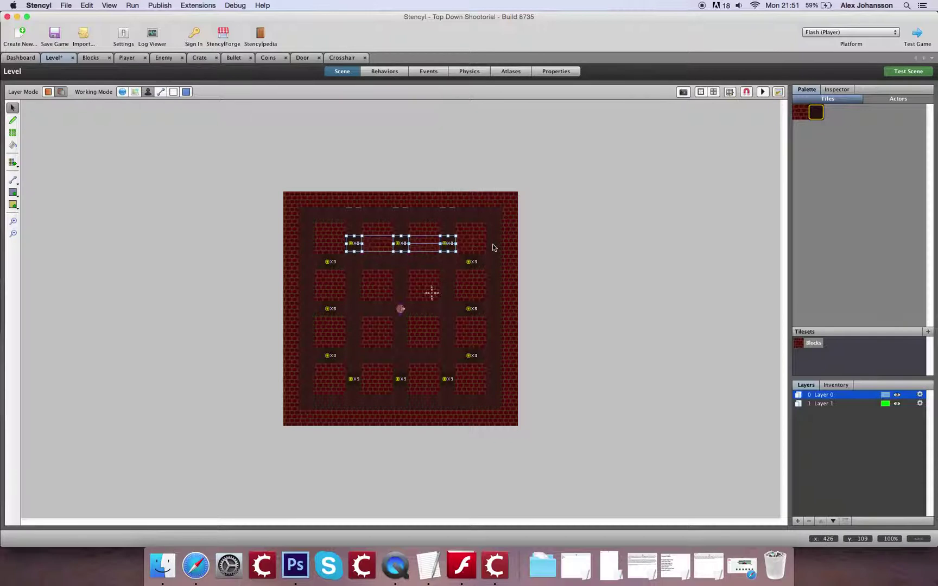
key("Up")
key("Up")
key("Up")
key("Up")
key("Up")
key("Up")
key("Up")
key("Up")
key("Up")
key("Up")
key("Up")
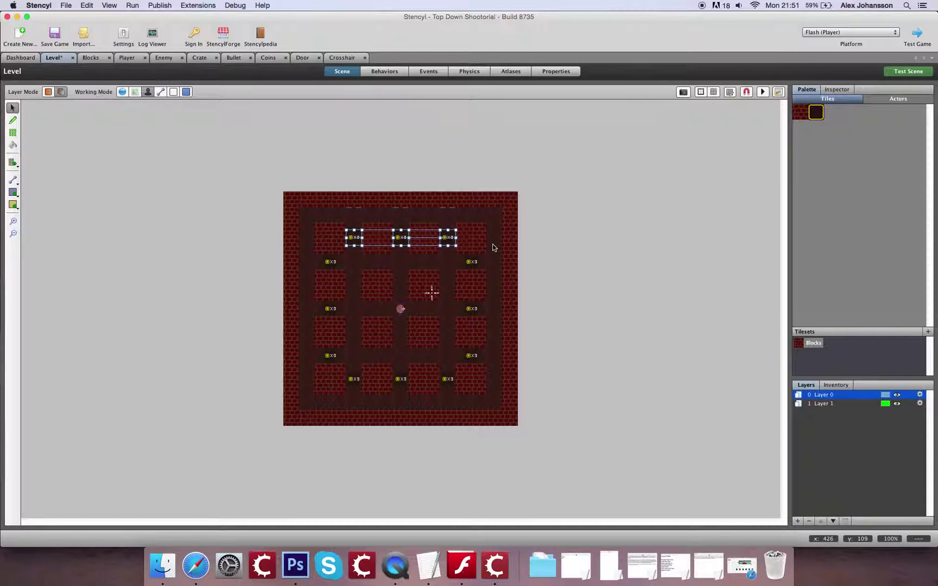
left_click(585, 235)
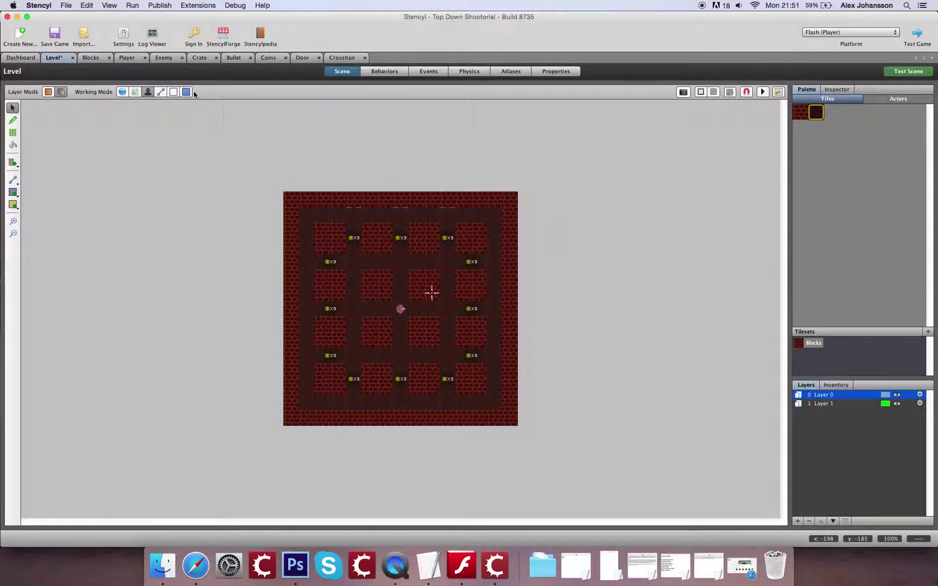
left_click(53, 35)
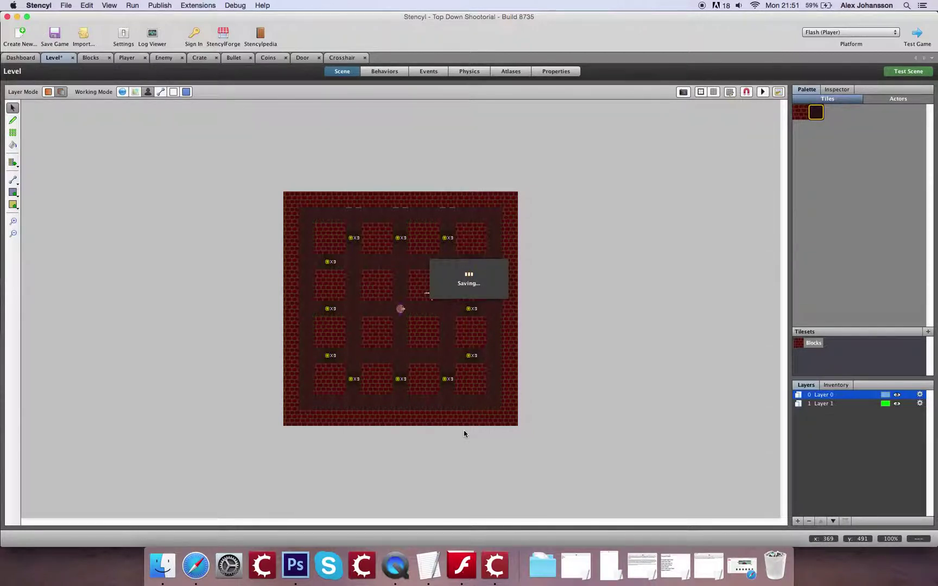
After saving finishes, switch back to the Pencil tool with the P shortcut.
key("p")
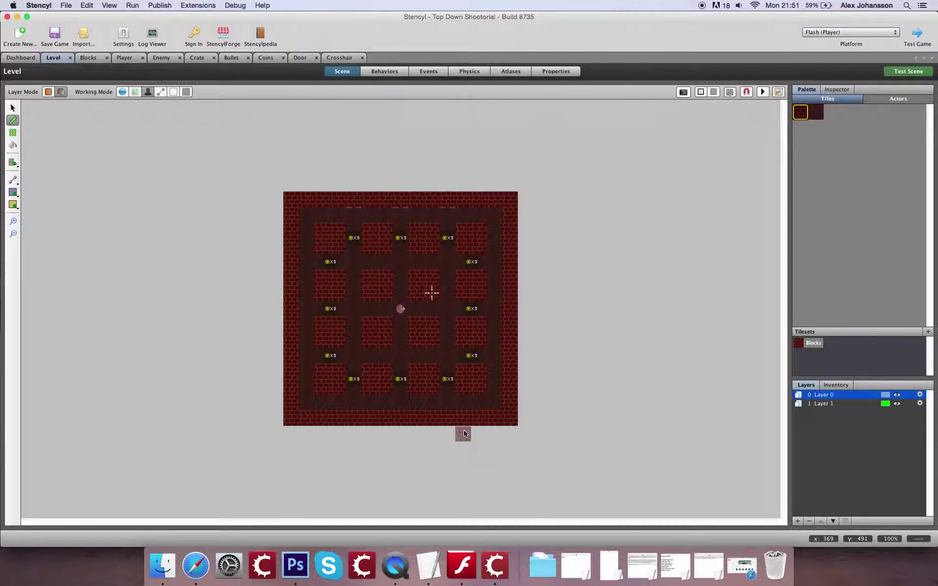